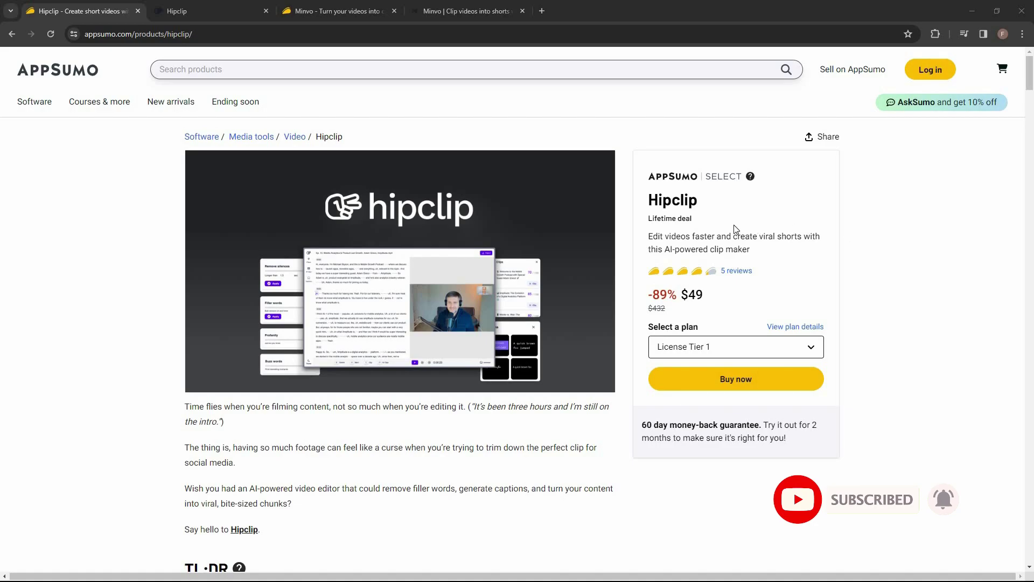
# Examine the features included in all Hipclip plans on its AppSumo deal page.
pyautogui.click(319, 14)
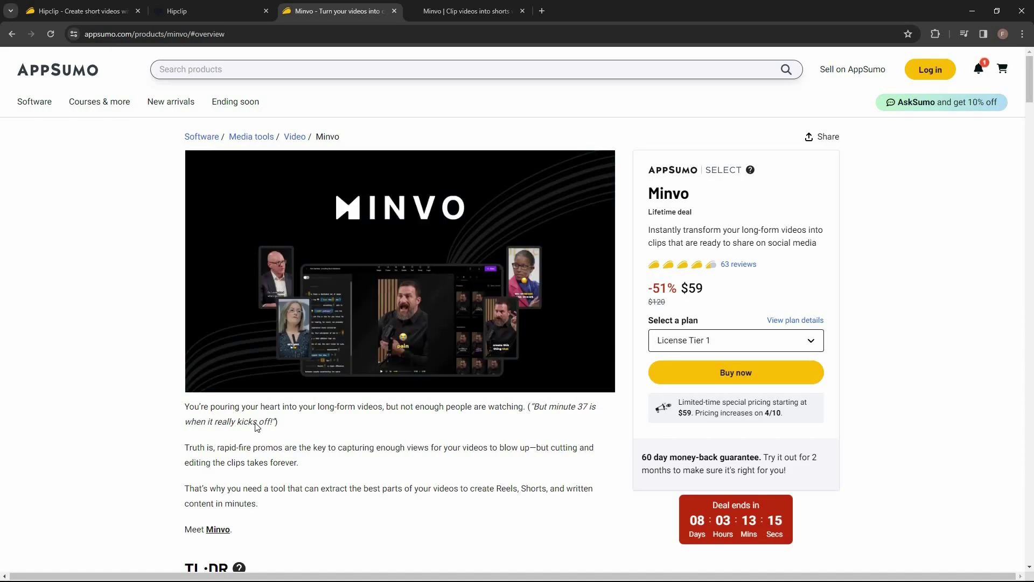
pyautogui.click(82, 12)
pyautogui.scroll(-3, 336, 420)
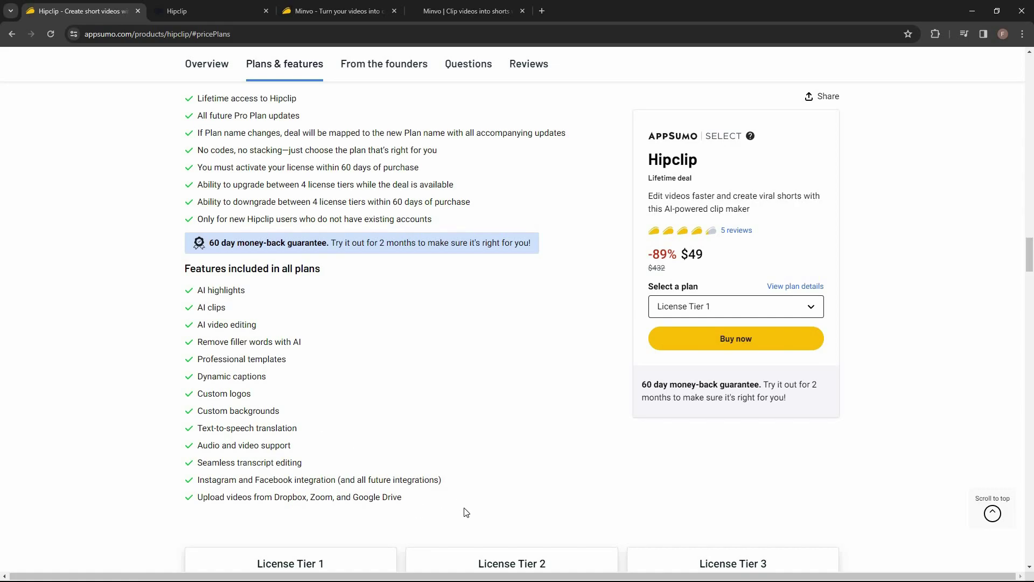
# Examine the features included in all Minvo plans and the license tiers on its AppSumo deal page.
pyautogui.click(338, 9)
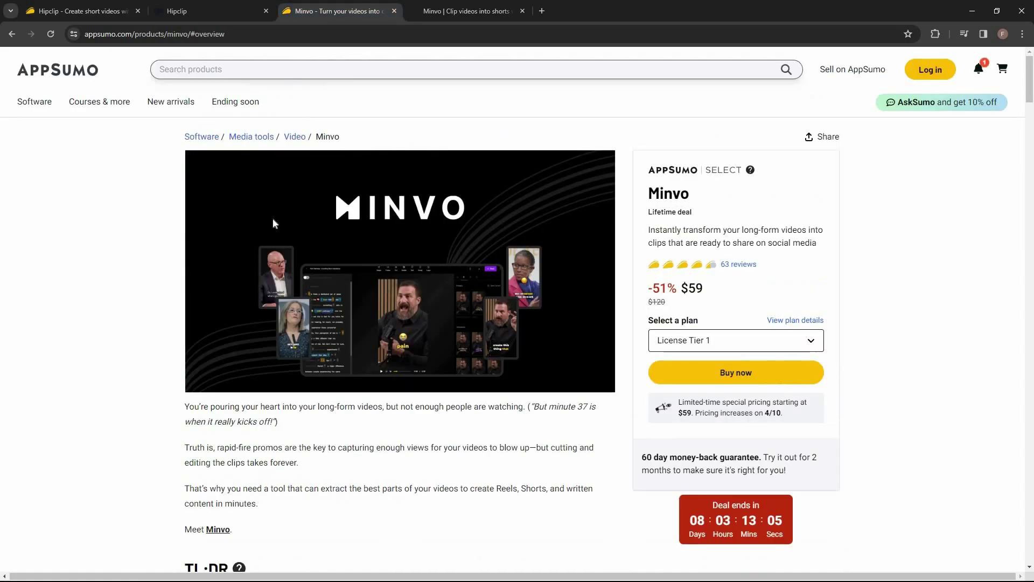
pyautogui.scroll(-3, 370, 431)
pyautogui.scroll(-10, 272, 283)
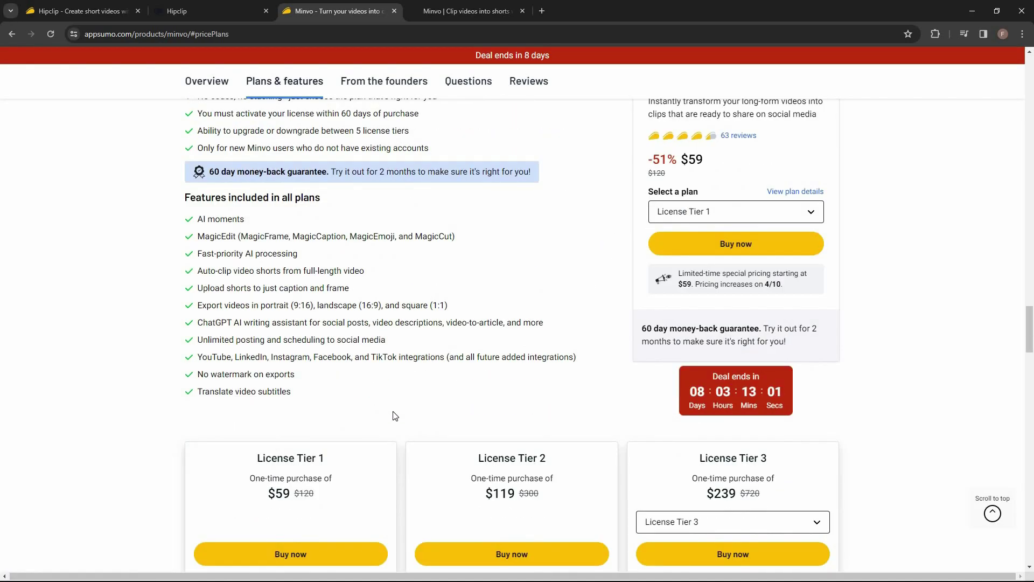
pyautogui.scroll(-3, 408, 414)
pyautogui.scroll(-1, 407, 414)
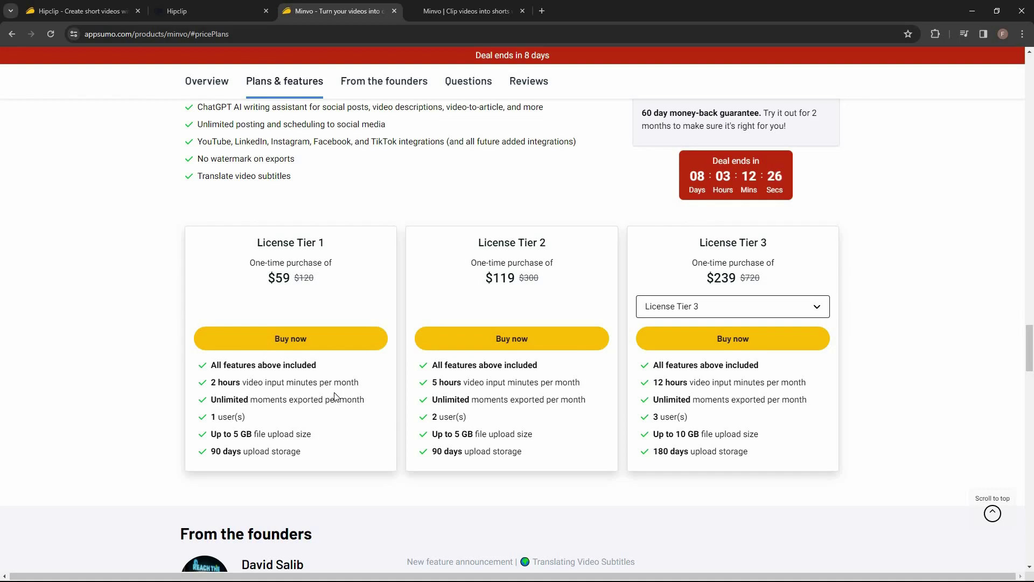
# Review Hipclip's license tiers on AppSumo and show the details of License Tier 4.
pyautogui.hotkey('ctrl', '1')
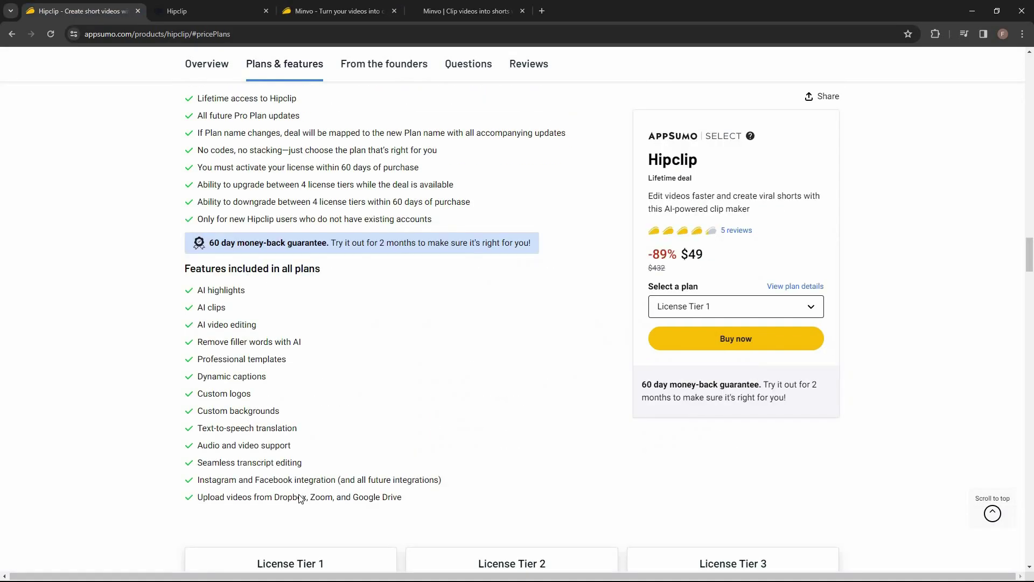
pyautogui.scroll(-5, 300, 498)
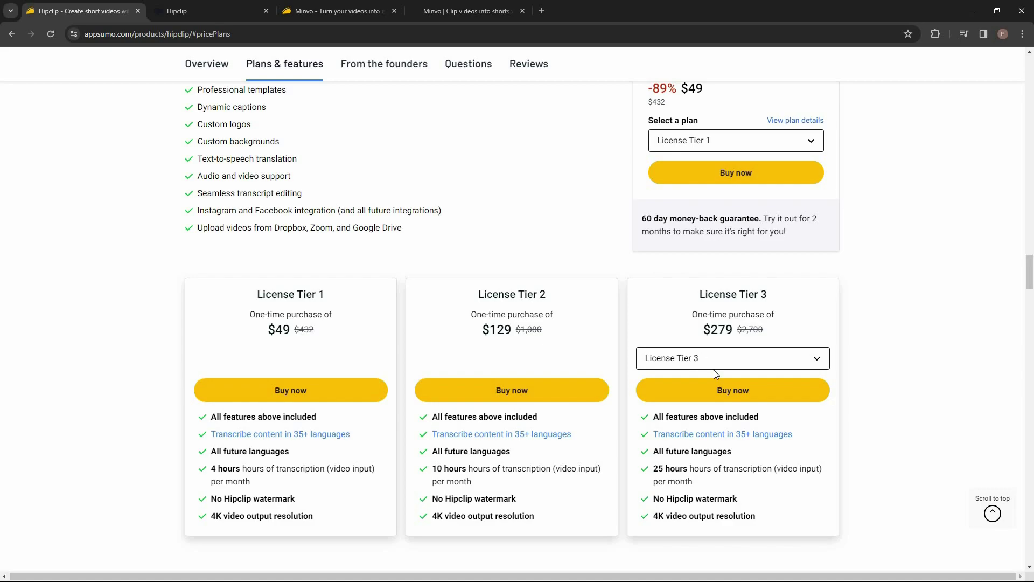
pyautogui.click(694, 358)
pyautogui.click(671, 406)
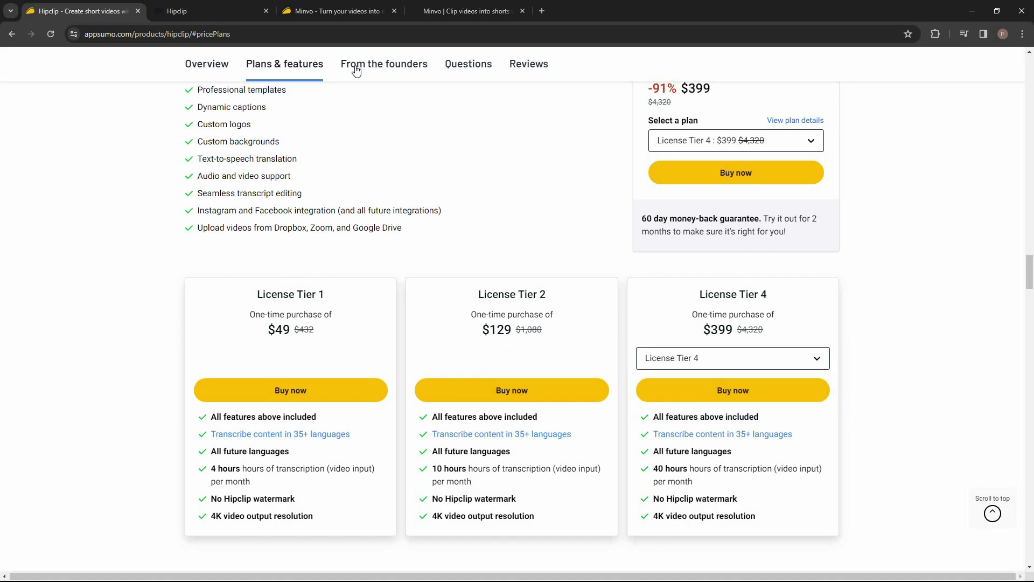
# Show the details of License Tier 4 and License Tier 5 in Minvo's AppSumo pricing.
pyautogui.hotkey('ctrl', '3')
pyautogui.click(722, 306)
pyautogui.click(701, 353)
pyautogui.click(727, 306)
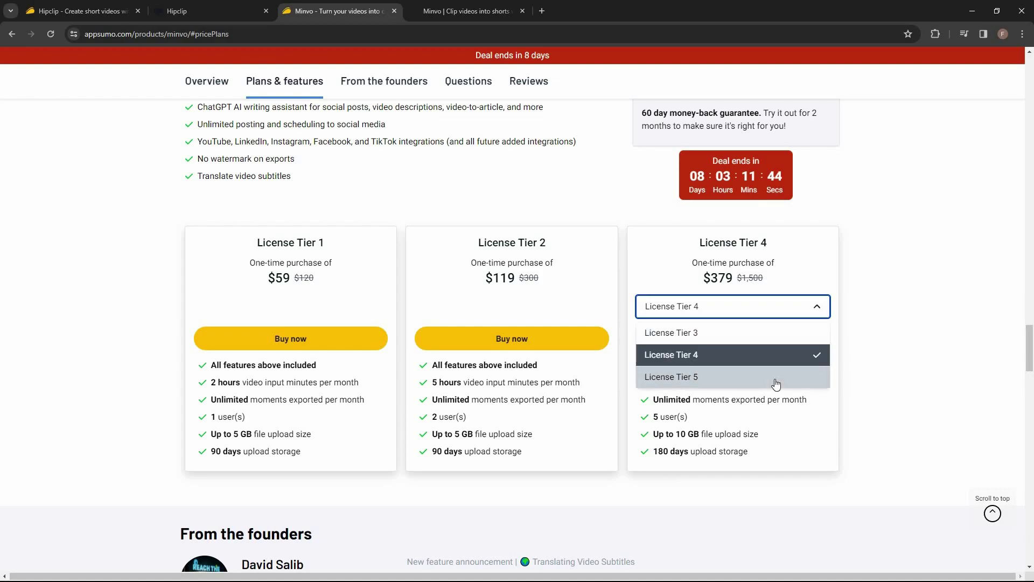
pyautogui.press('Return')
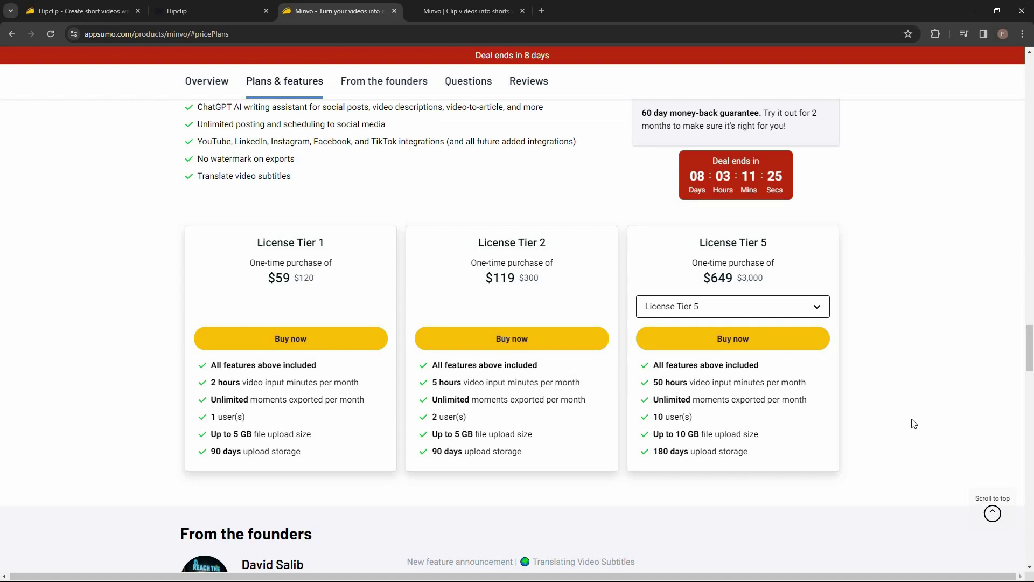
# Open the uploaded SKClip 12 video in both the Hipclip editor and the Minvo editor.
pyautogui.click(196, 11)
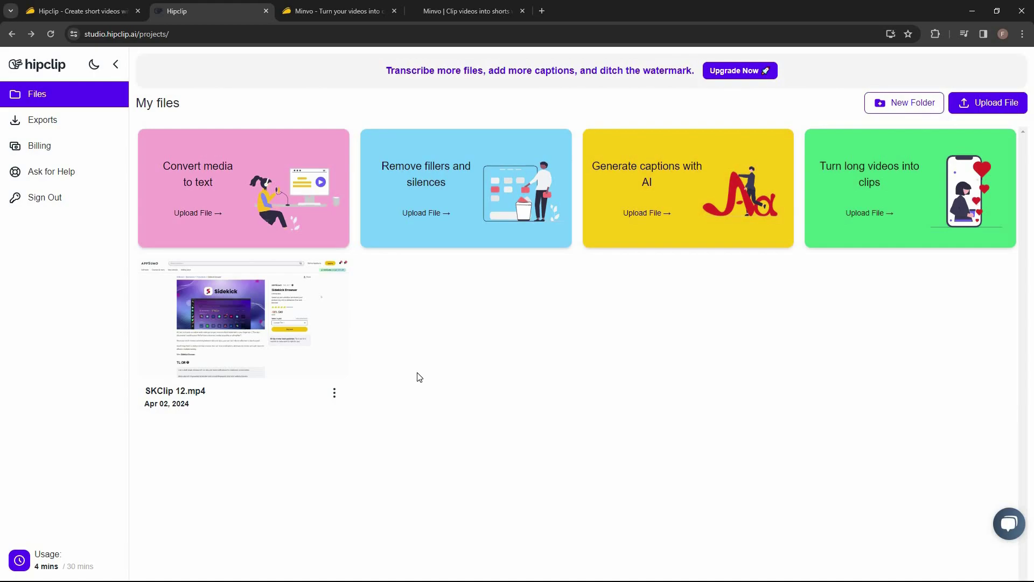
pyautogui.click(477, 9)
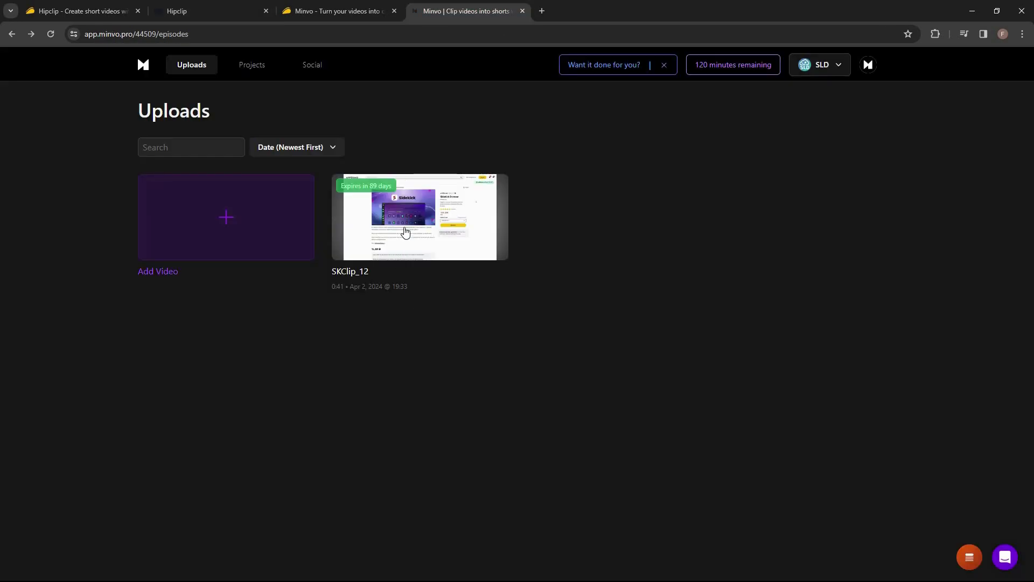
pyautogui.click(406, 232)
pyautogui.click(602, 310)
pyautogui.hotkey('ctrl', '2')
pyautogui.click(237, 332)
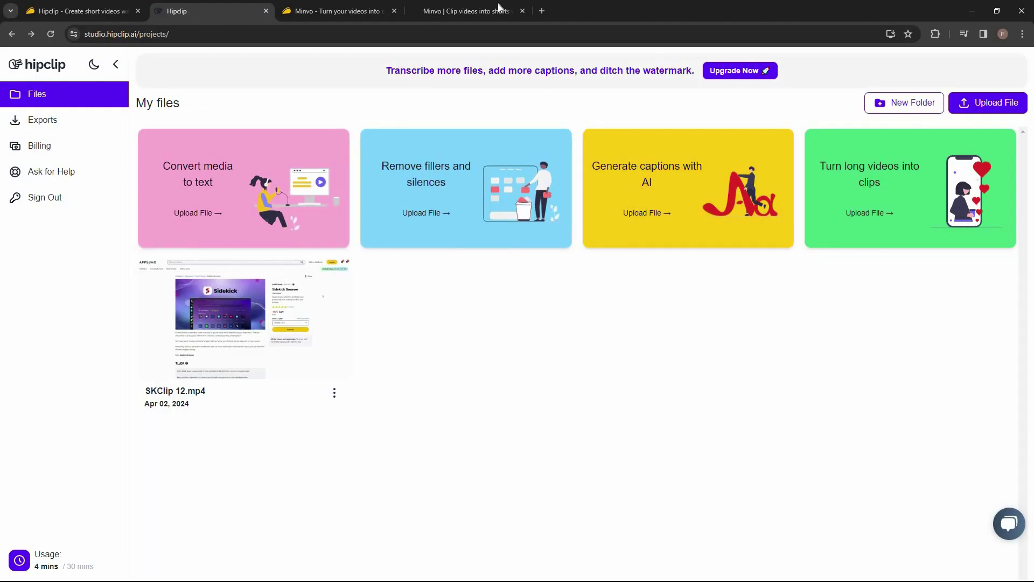
pyautogui.hotkey('ctrl', '4')
pyautogui.click(470, 299)
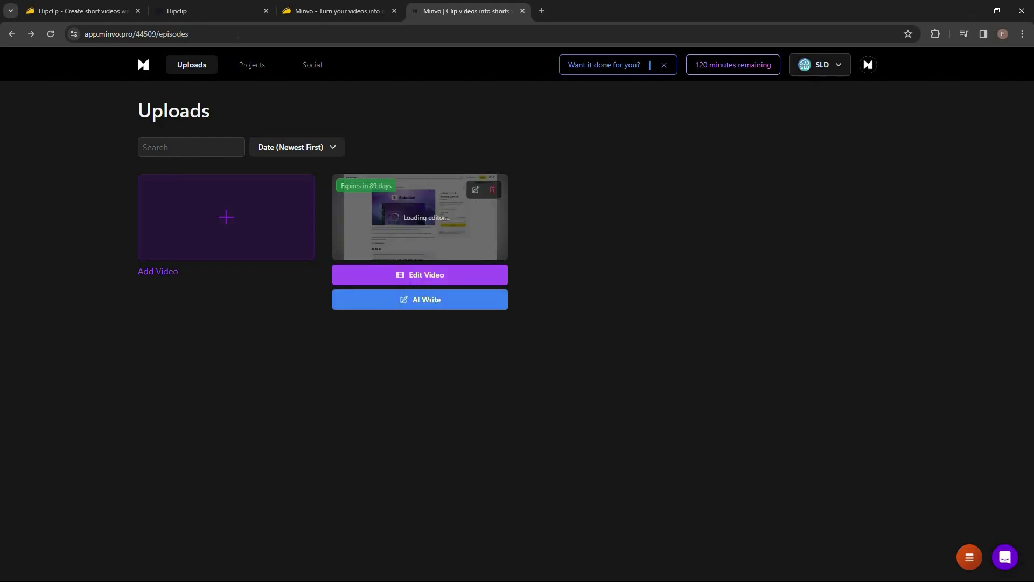
pyautogui.hotkey('ctrl', '2')
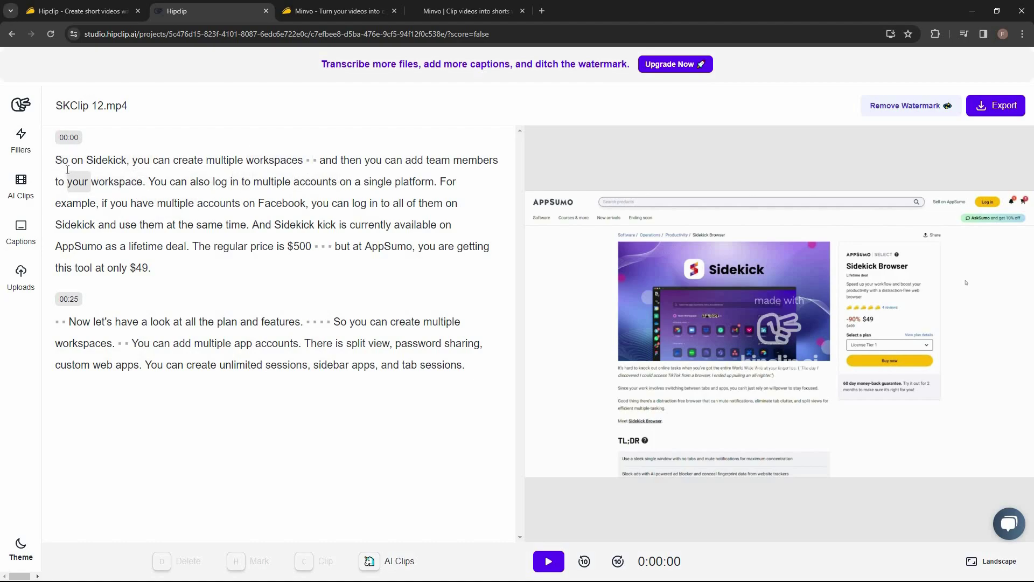
# Compare the transcript editor layouts of Minvo and Hipclip for the same video.
pyautogui.click(466, 11)
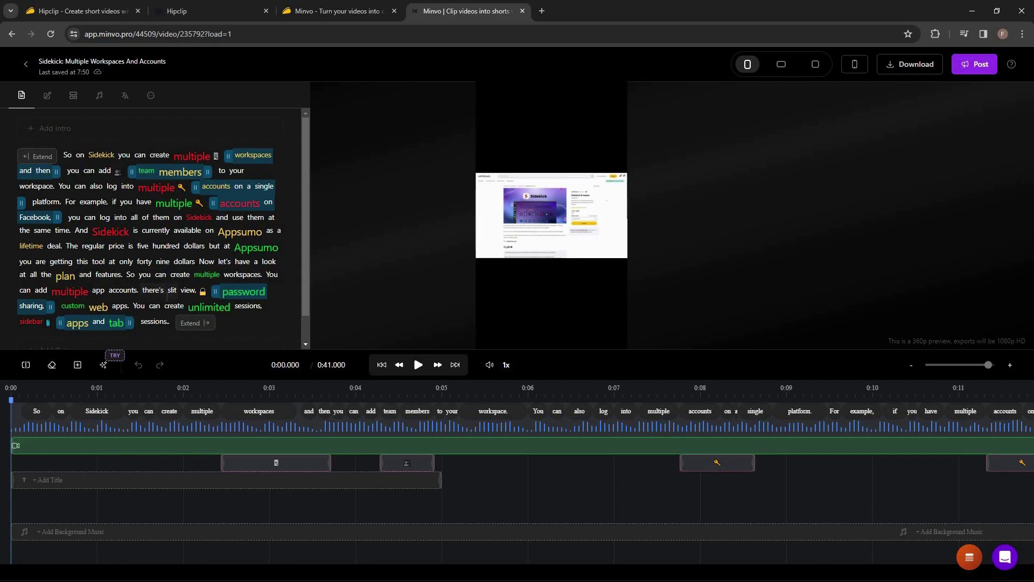
pyautogui.click(207, 11)
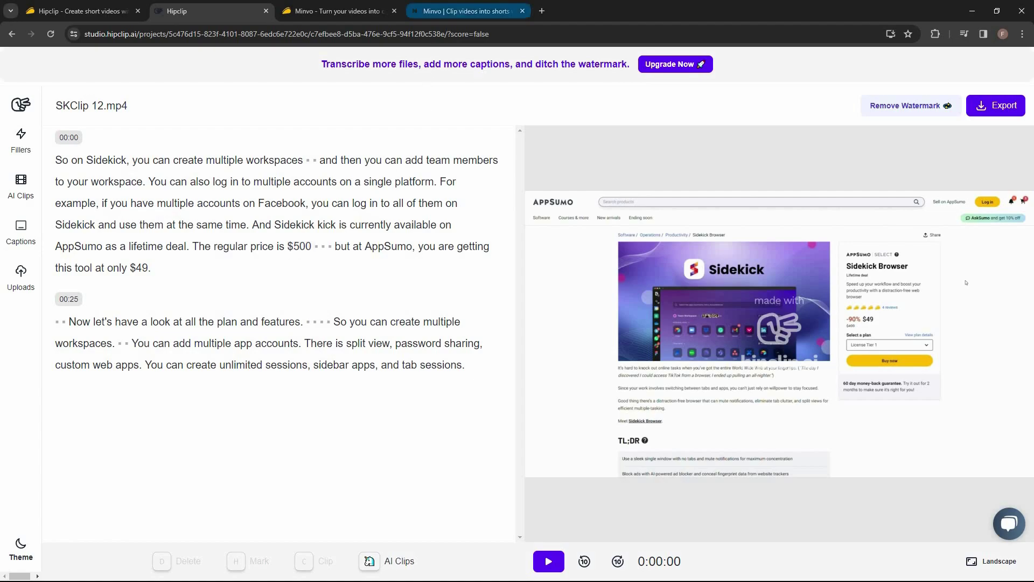
pyautogui.click(460, 11)
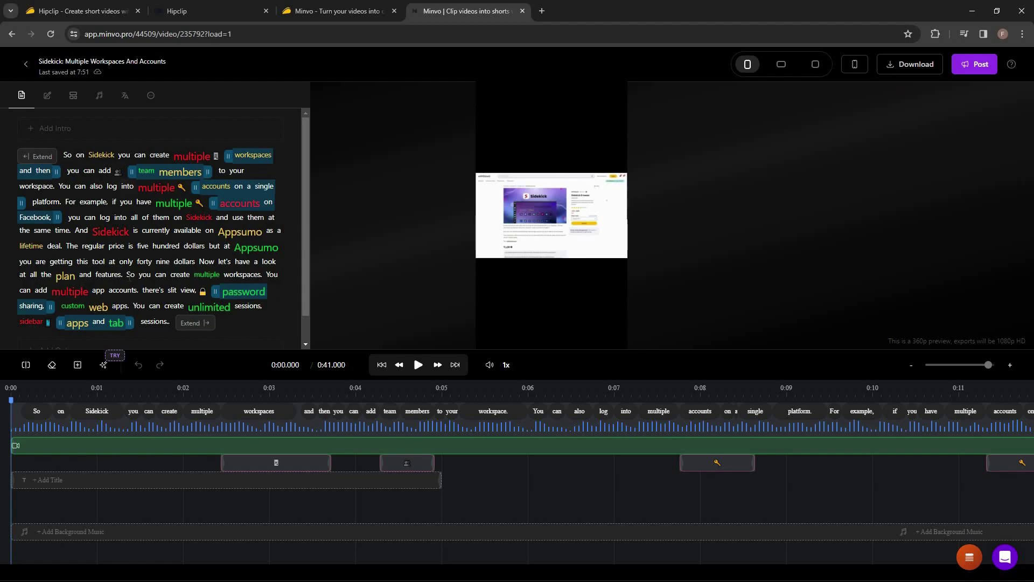
# Switch to Hipclip, open the transcript word "workspaces" for text correction and leave the correction field.
pyautogui.click(212, 11)
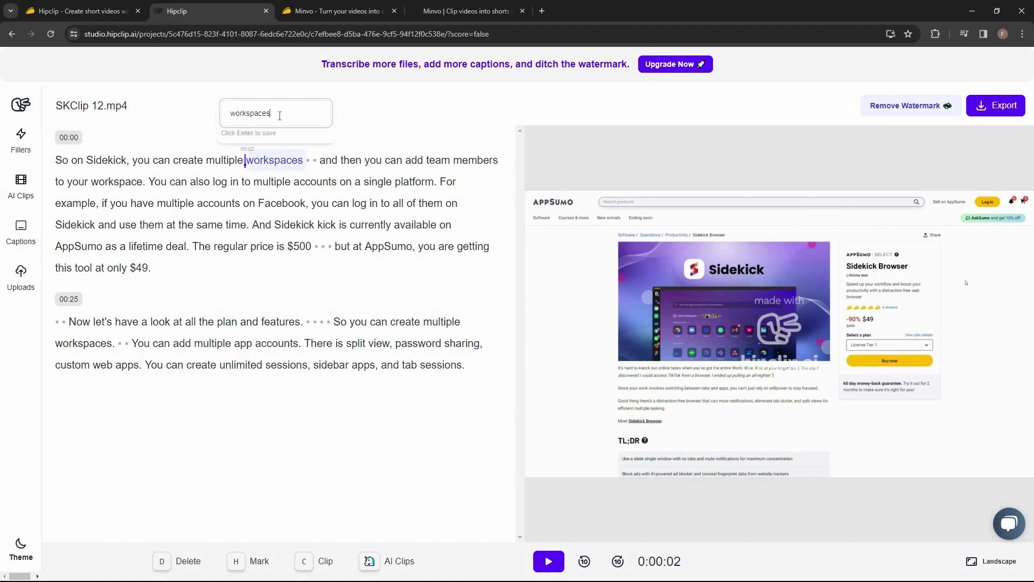
pyautogui.doubleClick(260, 116)
pyautogui.click(256, 266)
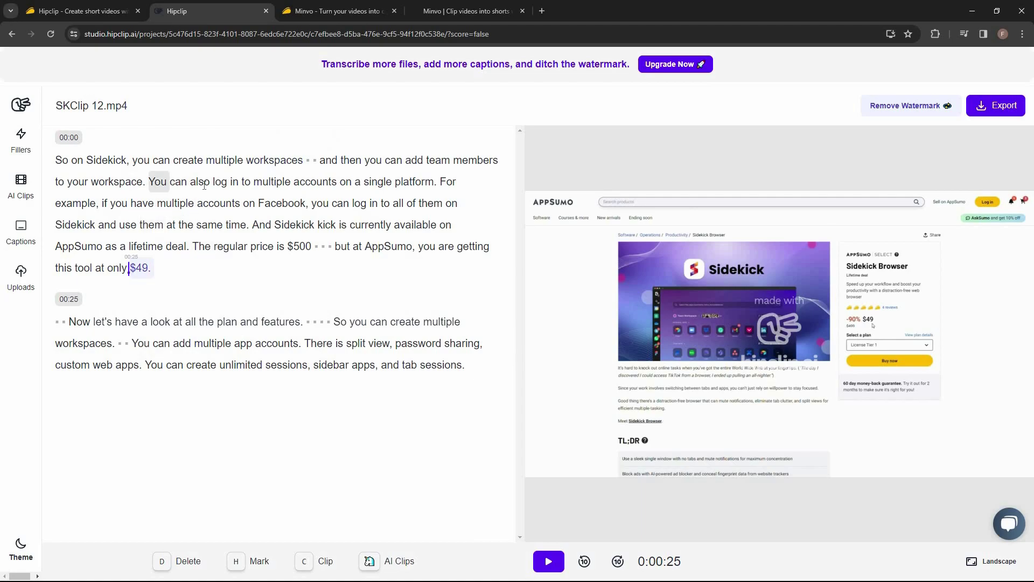
# Delete the transcript passage "You can also log in to multiple accounts on a single platform. For example," from the video.
pyautogui.moveTo(149, 181); pyautogui.dragTo(99, 203)
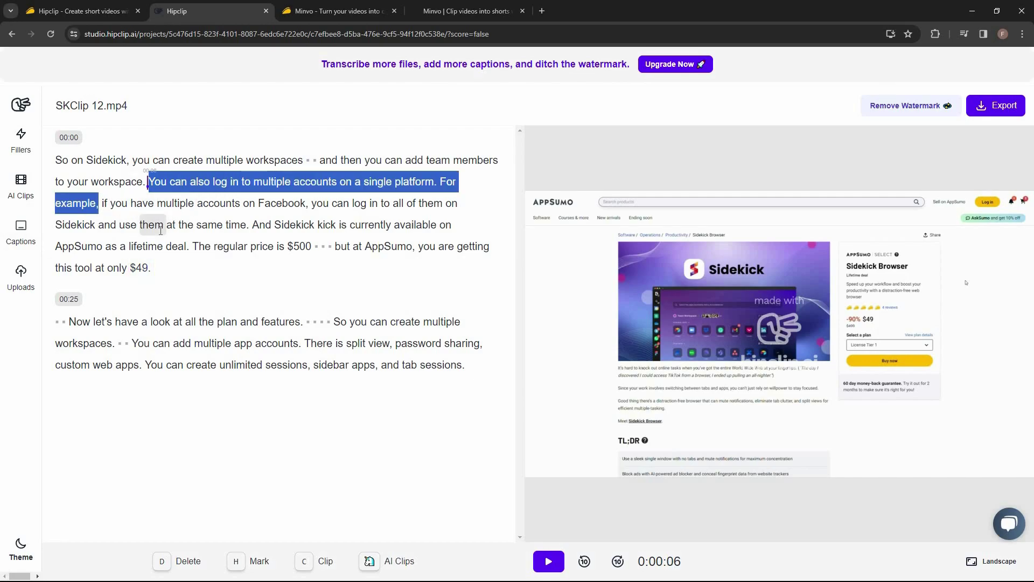
pyautogui.press('d')
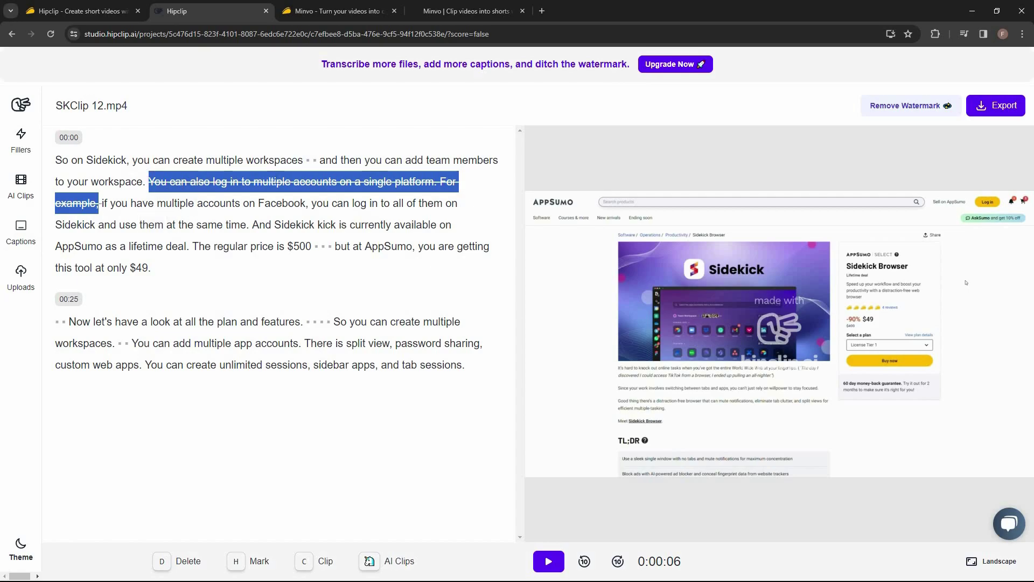
pyautogui.click(278, 203)
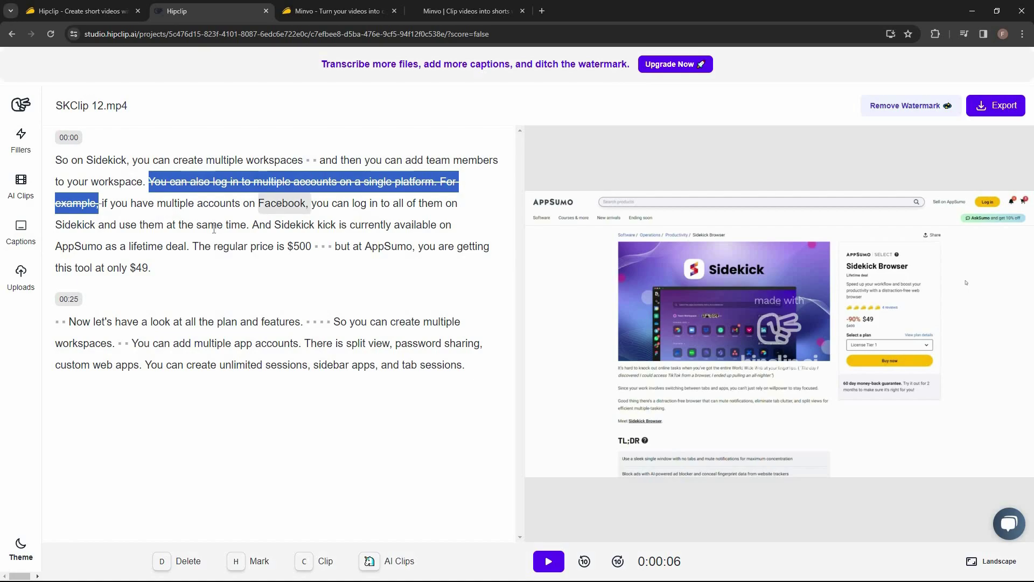
# Mark the transcript passage "The regular price is $500" with a highlight.
pyautogui.click(228, 286)
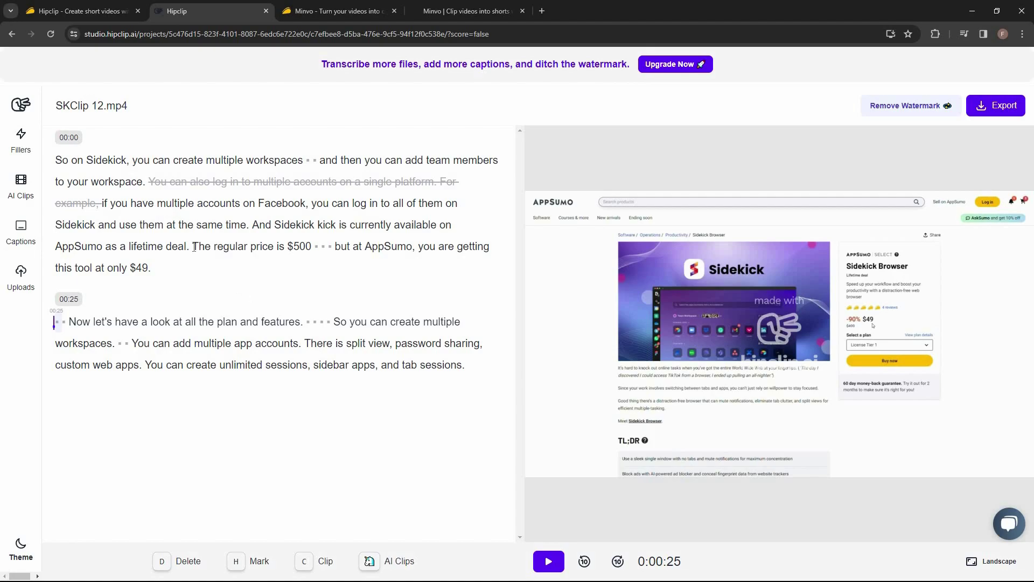
pyautogui.moveTo(193, 246); pyautogui.dragTo(312, 247)
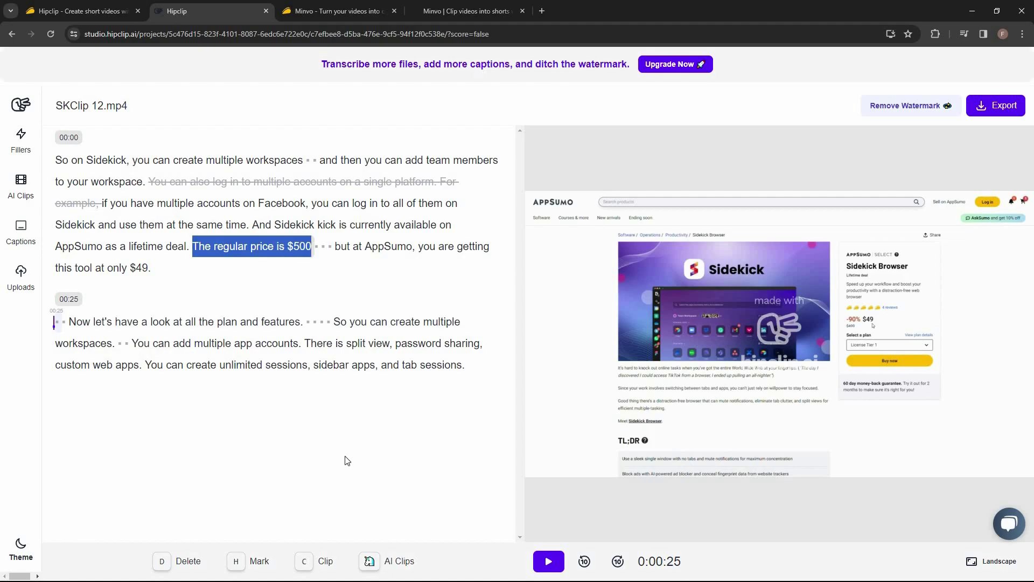
pyautogui.click(259, 564)
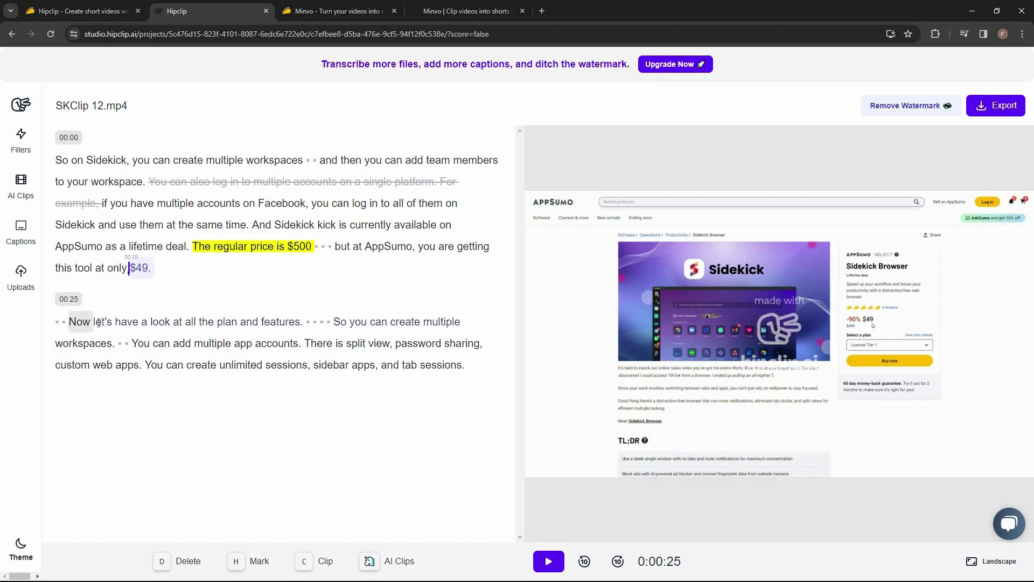
# Try to create a clip from the passage "Now let's have a look" through "So you can create multiple workspaces.".
pyautogui.moveTo(116, 322); pyautogui.dragTo(118, 335)
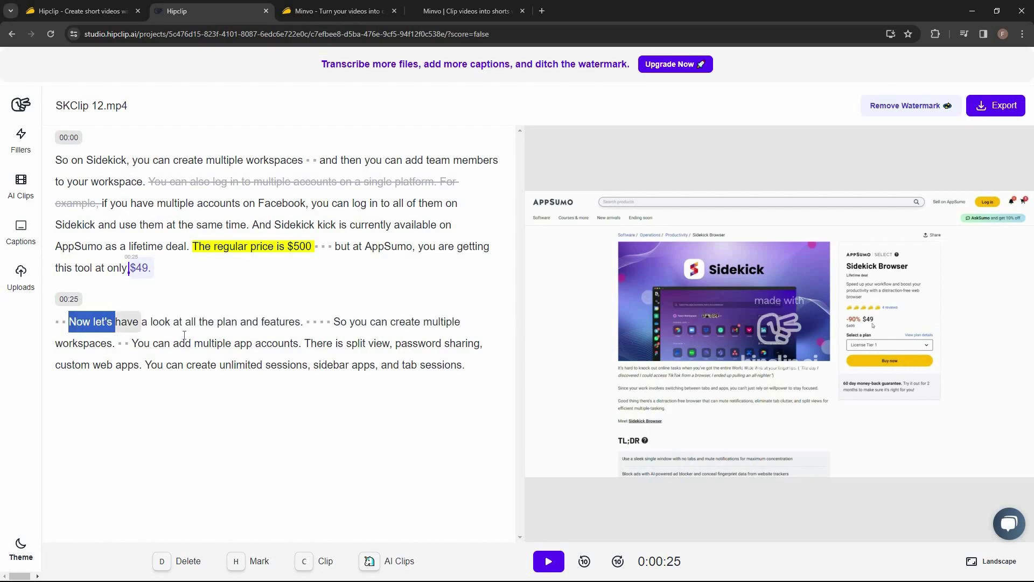
pyautogui.moveTo(184, 335); pyautogui.dragTo(118, 343)
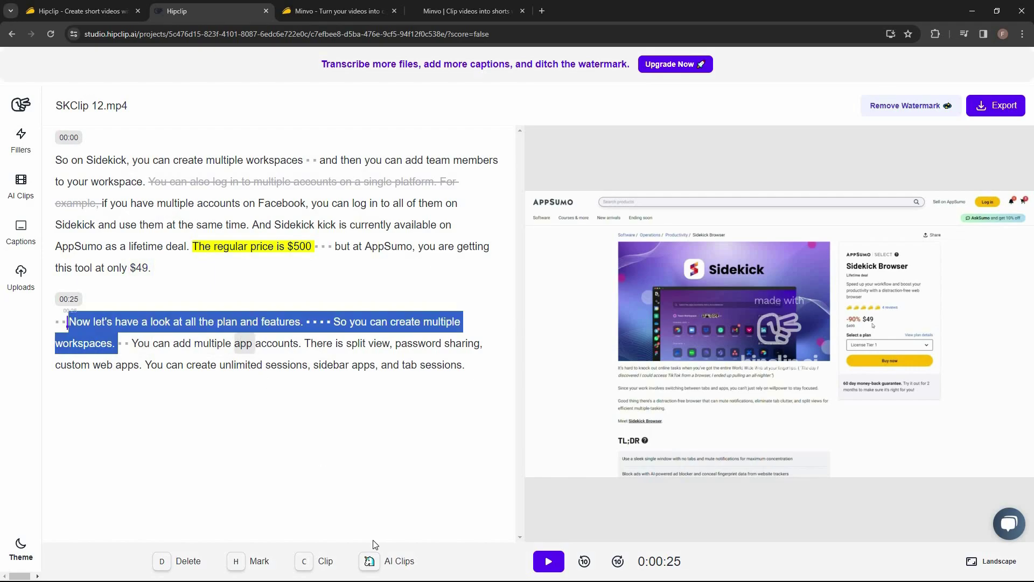
pyautogui.click(324, 562)
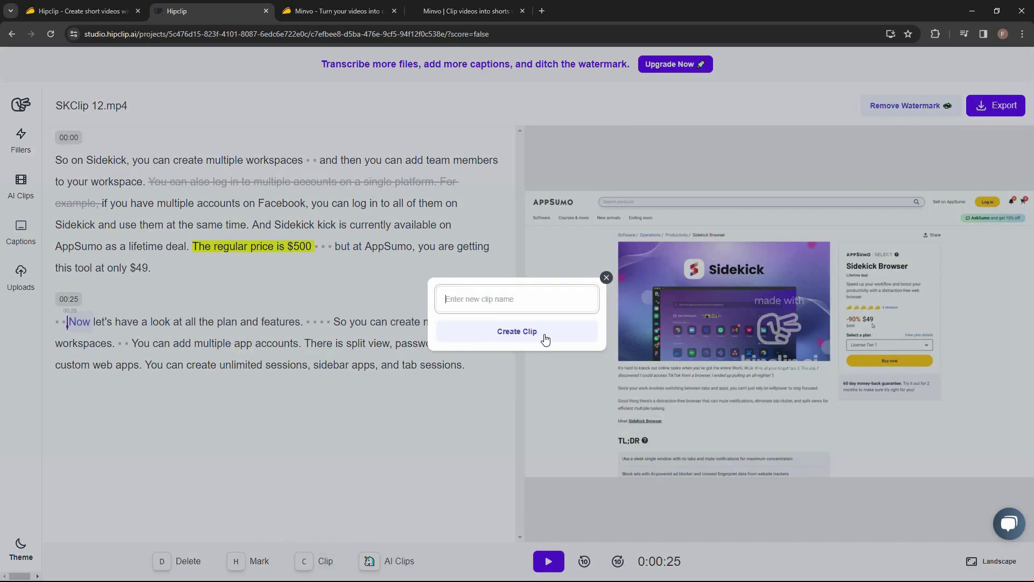
pyautogui.click(546, 339)
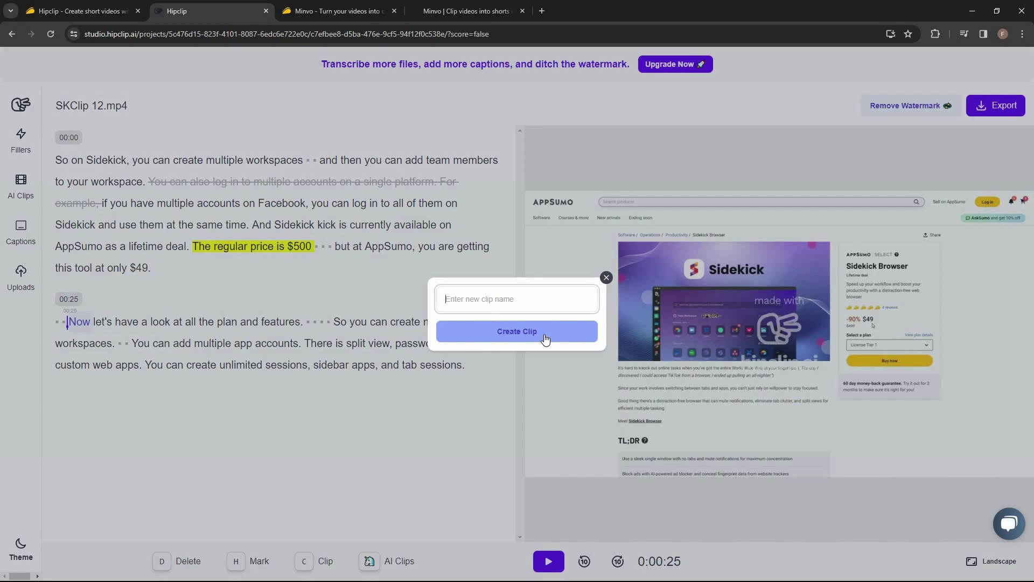
pyautogui.click(321, 346)
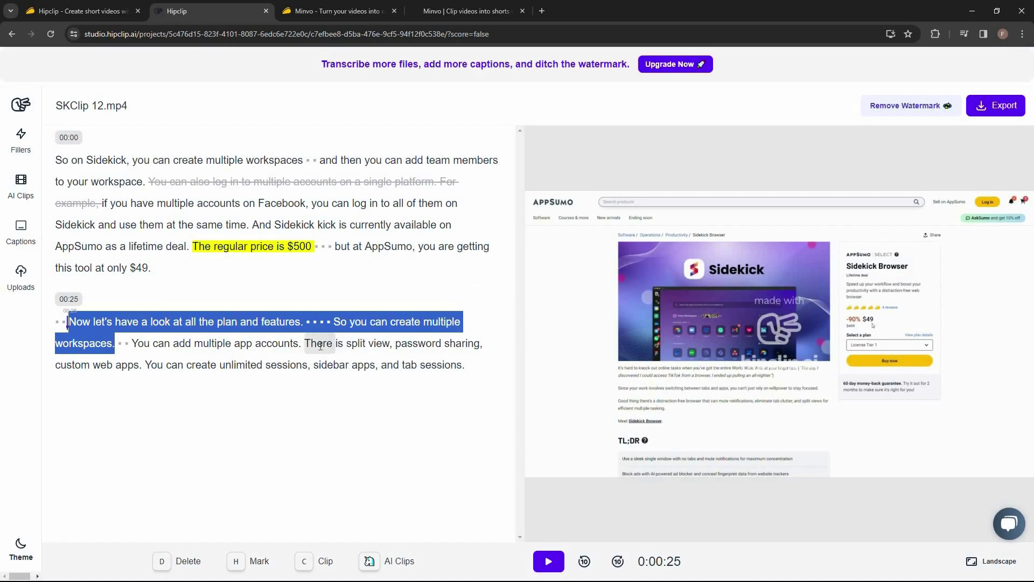
# Switch to Minvo and correct the typo "slit" to "split" in the transcript.
pyautogui.doubleClick(320, 345)
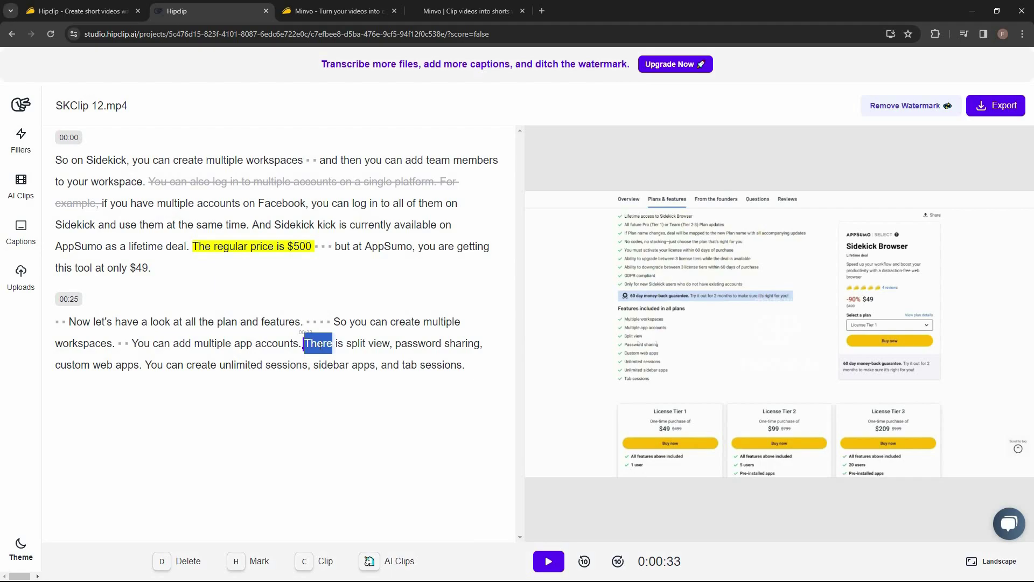
pyautogui.click(440, 14)
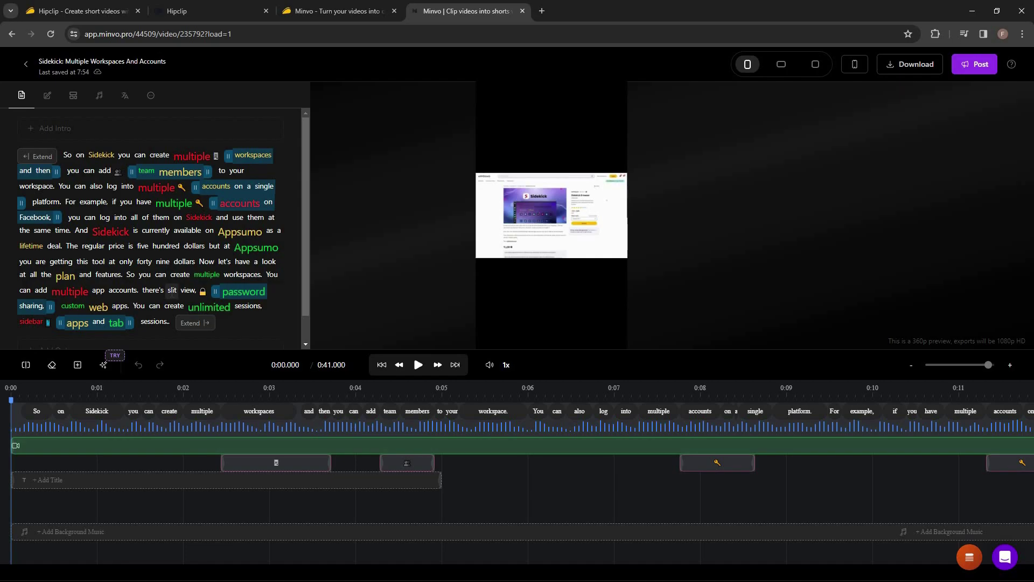
pyautogui.click(172, 292)
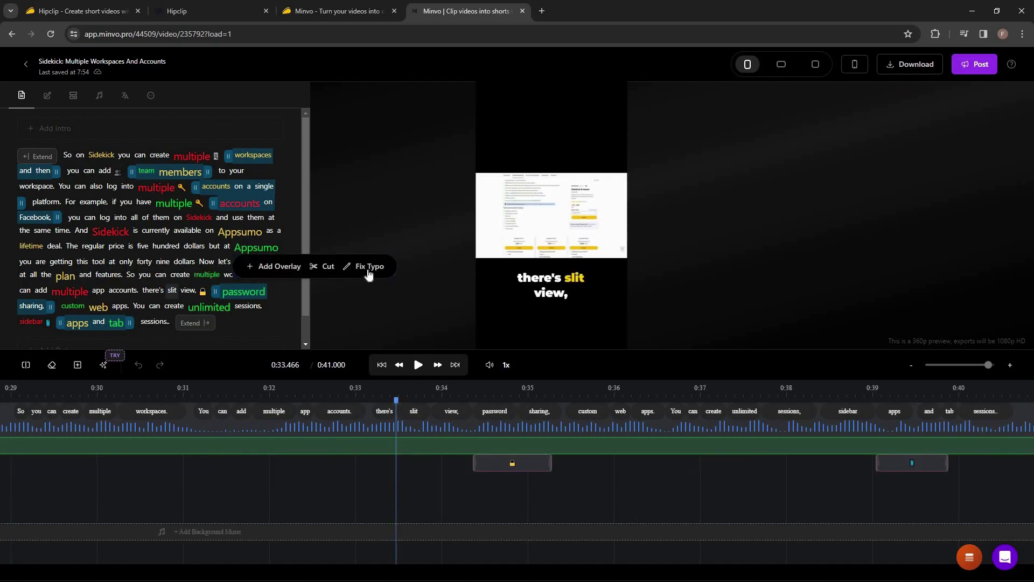
pyautogui.click(369, 270)
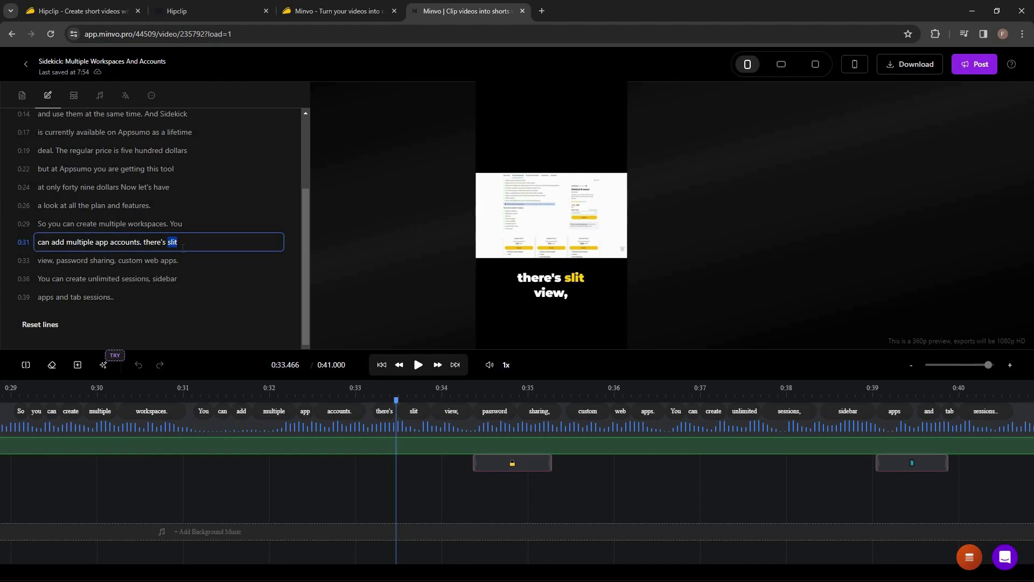
pyautogui.write('split')
pyautogui.click(22, 95)
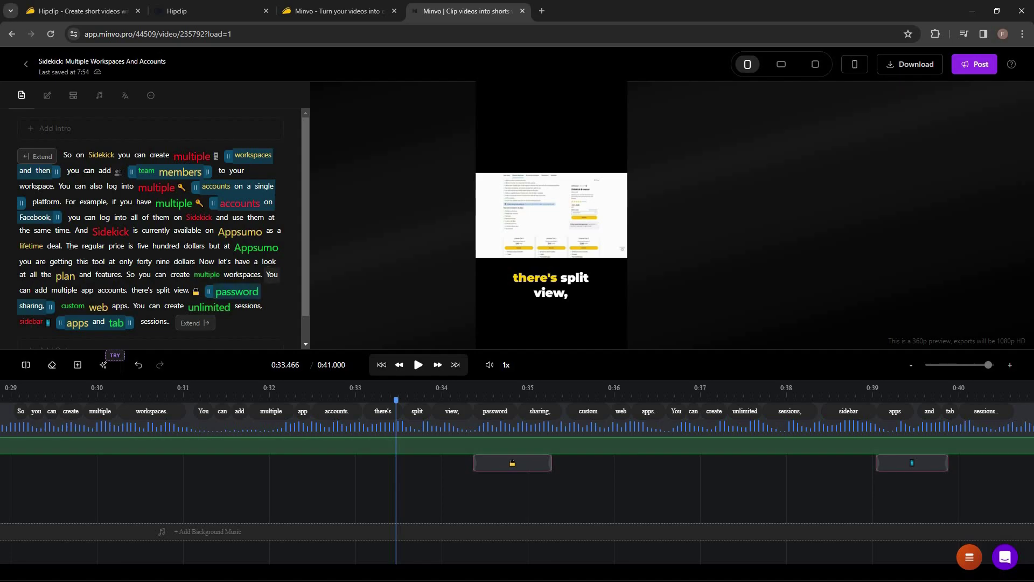
# Cut the transcript passage "The regular price is five hundred dollars" from the video and undo the cut.
pyautogui.moveTo(66, 246); pyautogui.dragTo(206, 246)
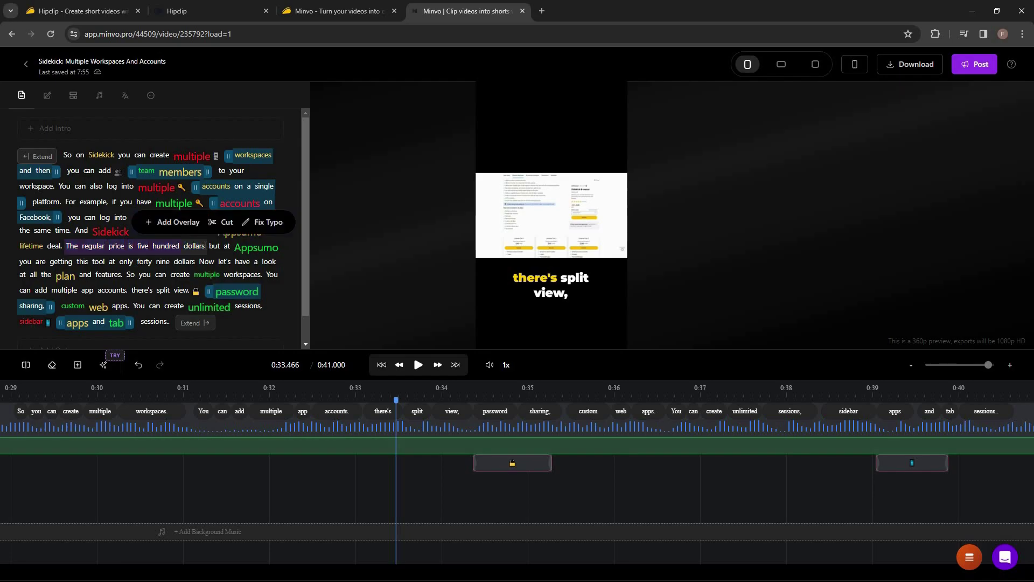
pyautogui.click(221, 222)
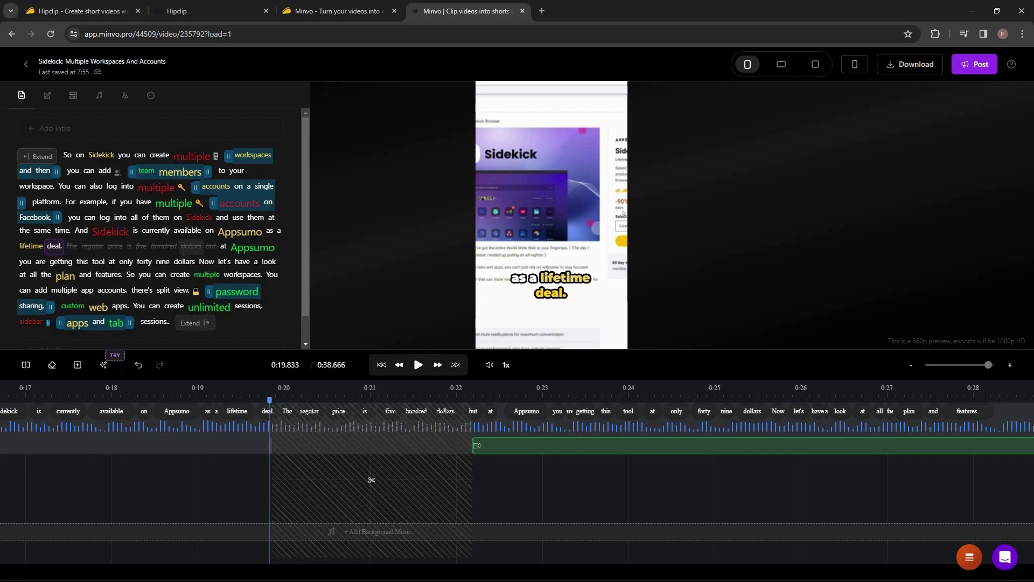
pyautogui.hotkey('ctrl', 'z')
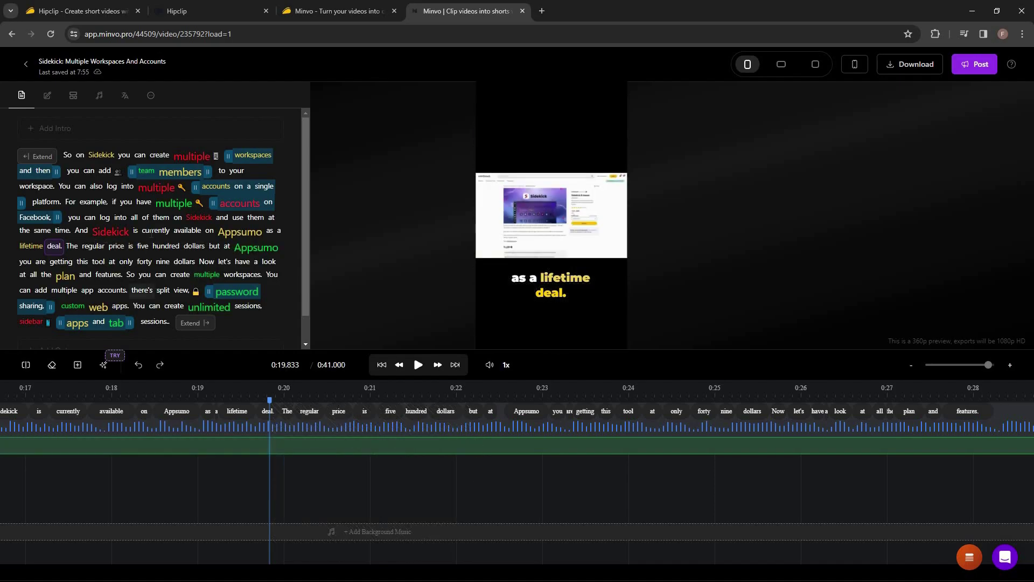
# Supersize the transcript word "currently" and return it to regular size.
pyautogui.click(156, 231)
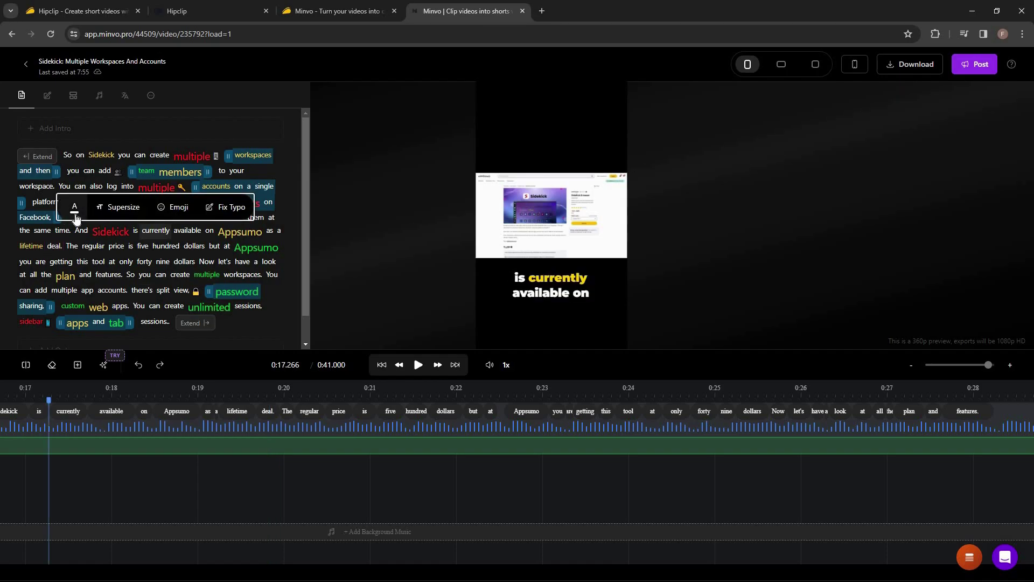
pyautogui.click(116, 209)
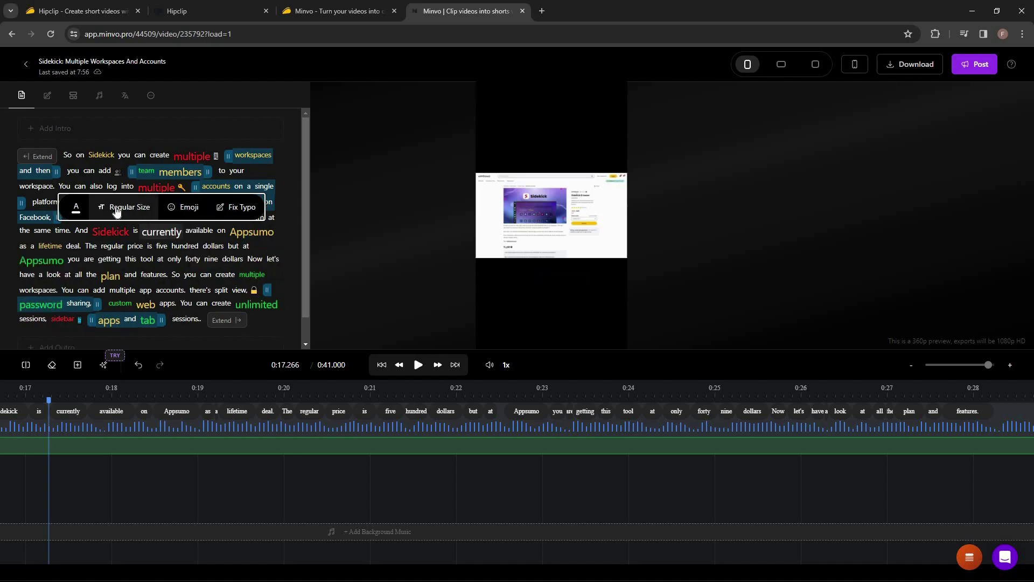
pyautogui.click(116, 211)
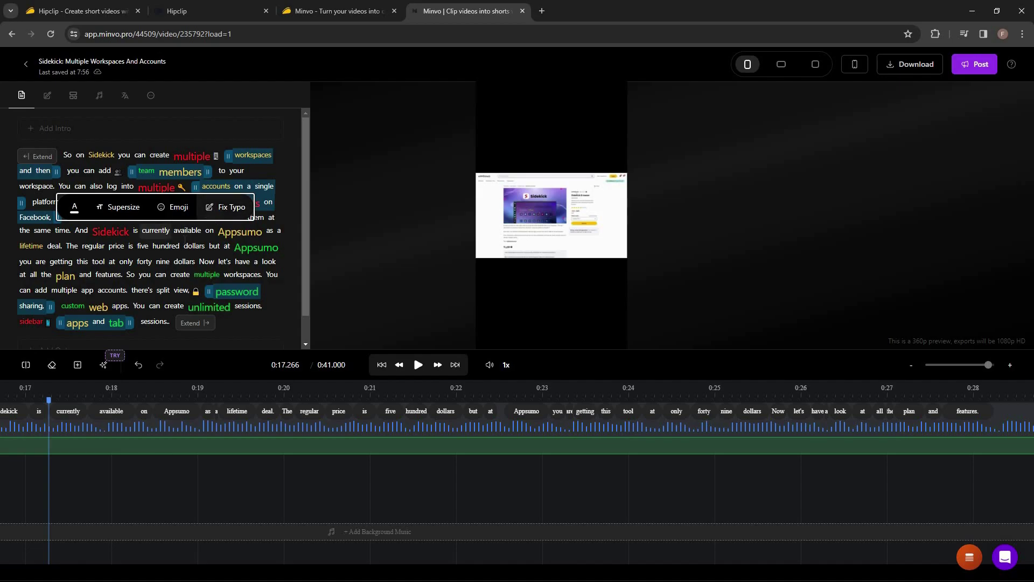
# Examine the overlay options for the transcript word "currently" and close them without adding an overlay.
pyautogui.click(162, 231)
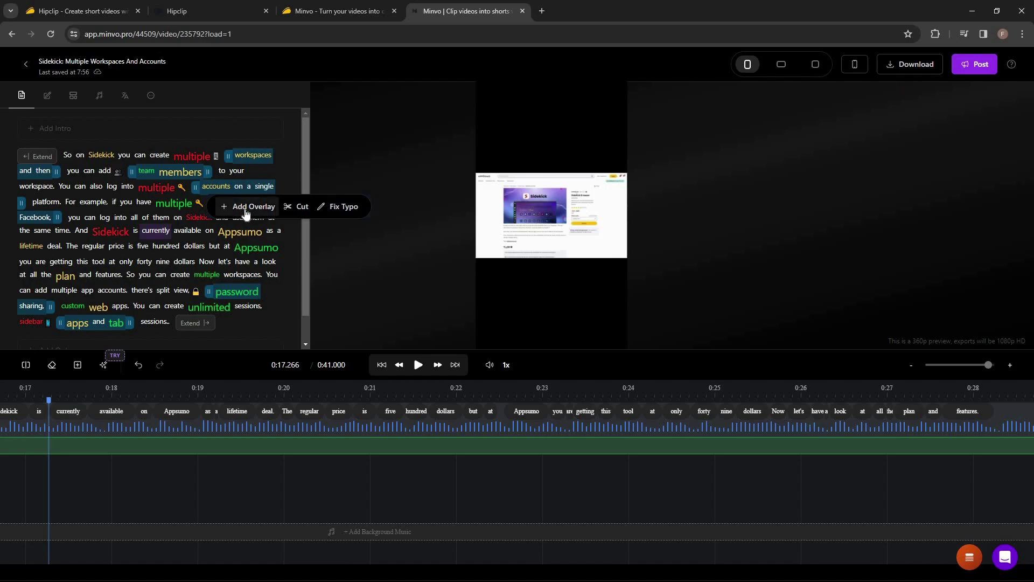
pyautogui.click(246, 212)
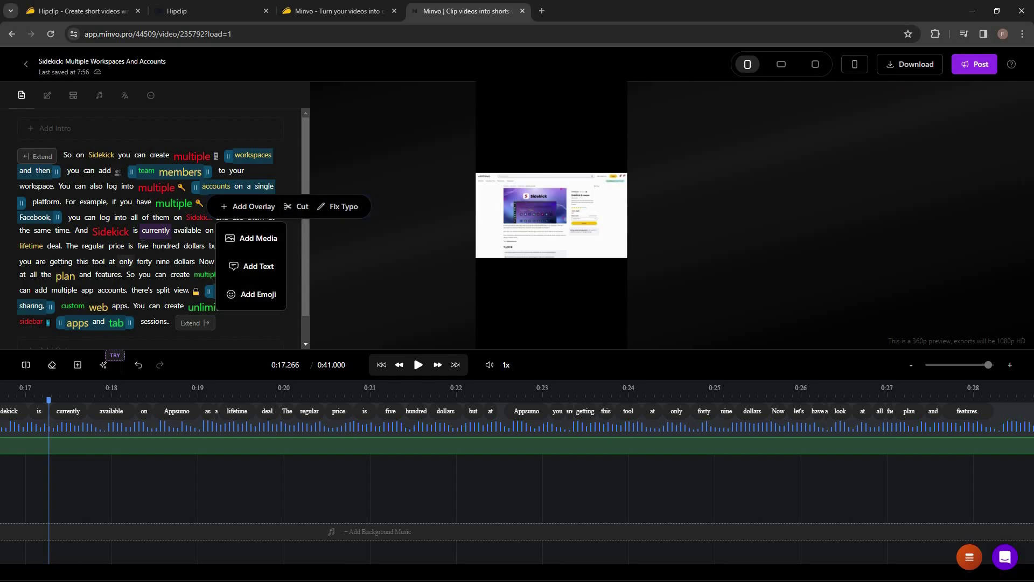
pyautogui.click(143, 246)
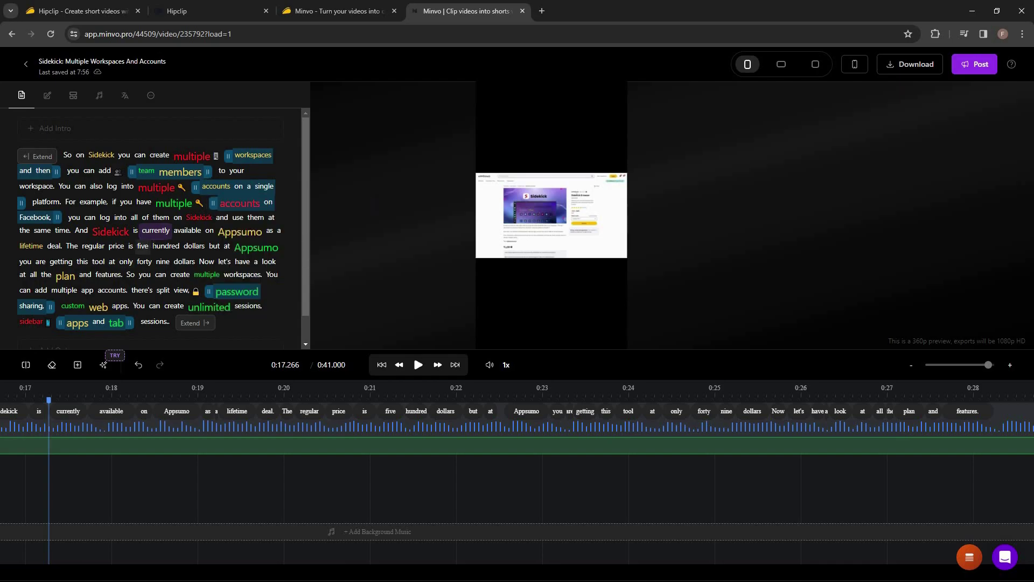
# Look through Minvo's presets and caption templates, and check Hipclip's editor for comparison before returning to Minvo.
pyautogui.click(73, 96)
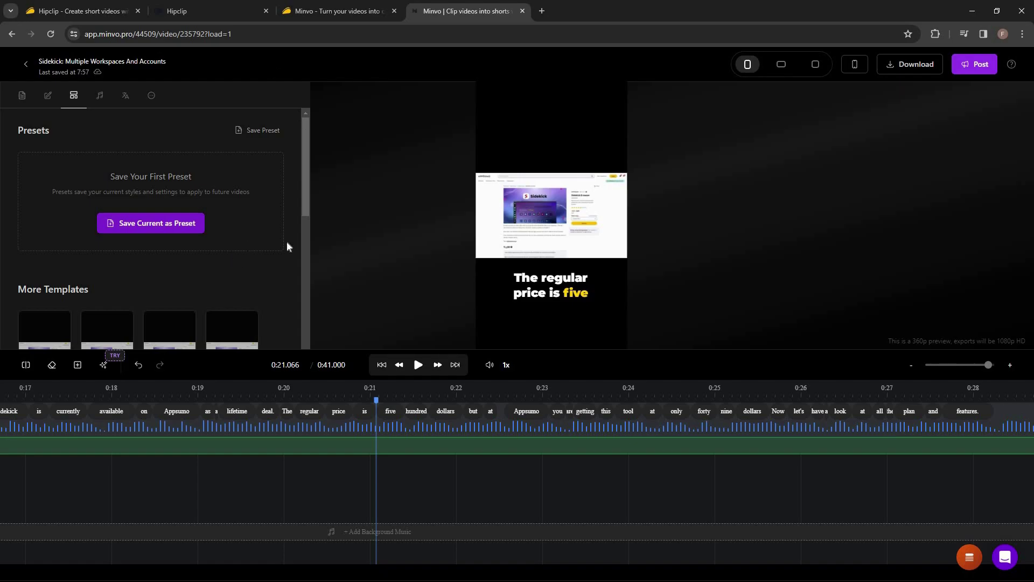
pyautogui.scroll(-3, 287, 241)
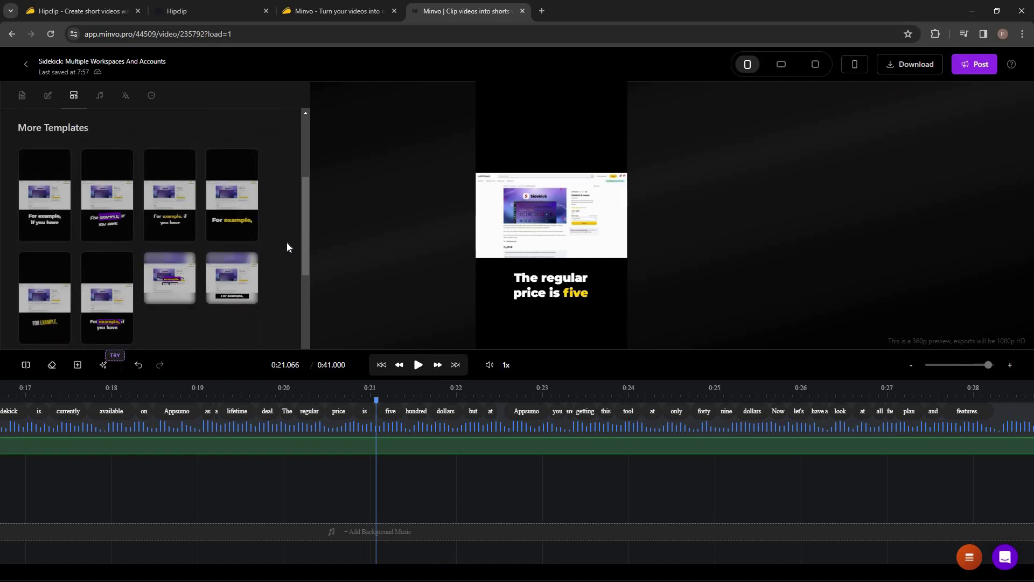
pyautogui.click(218, 12)
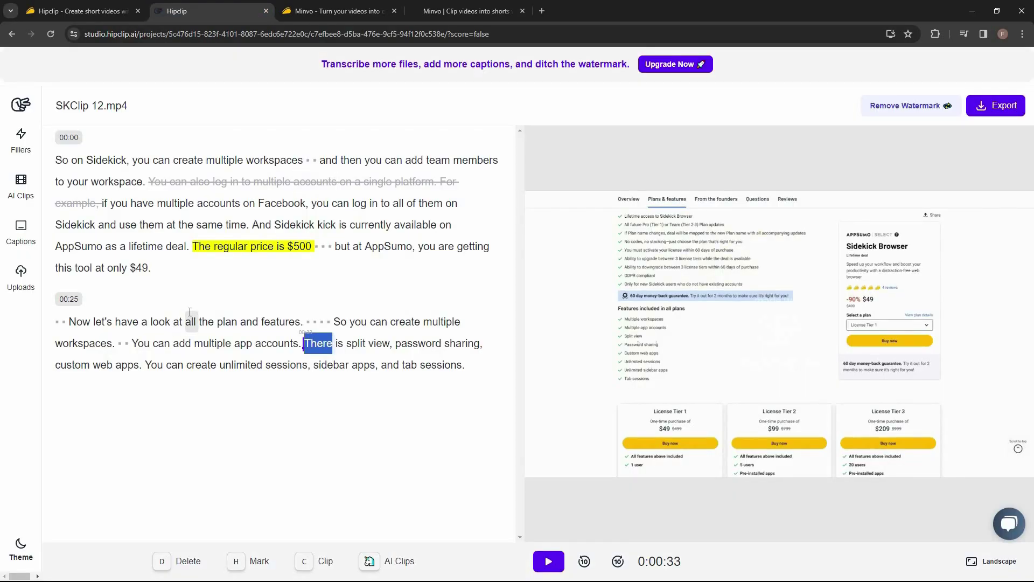
pyautogui.click(461, 6)
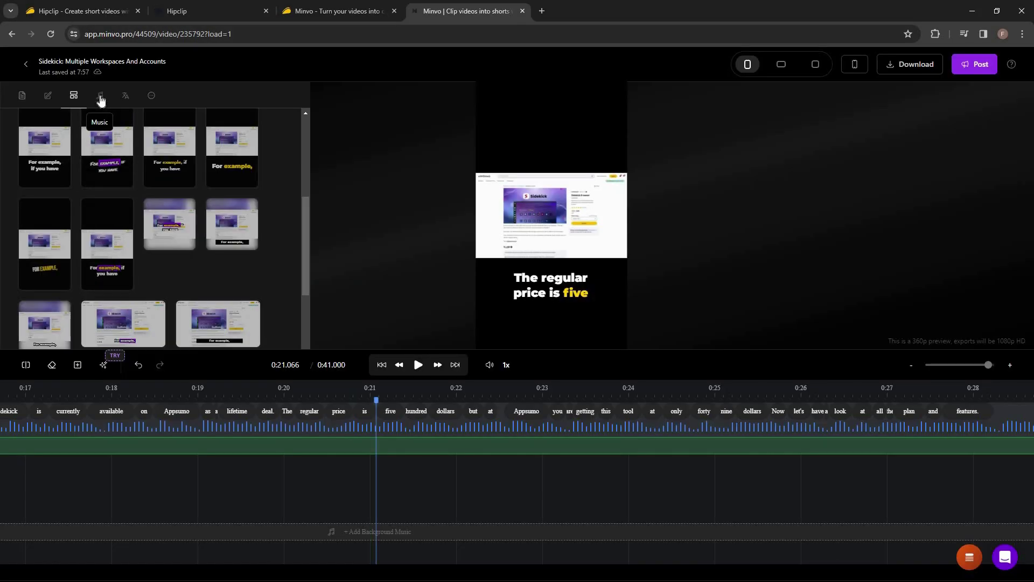
# Add the royalty-free Upbeat track Funk Upbeat as background music and review its volume and fade settings.
pyautogui.click(101, 99)
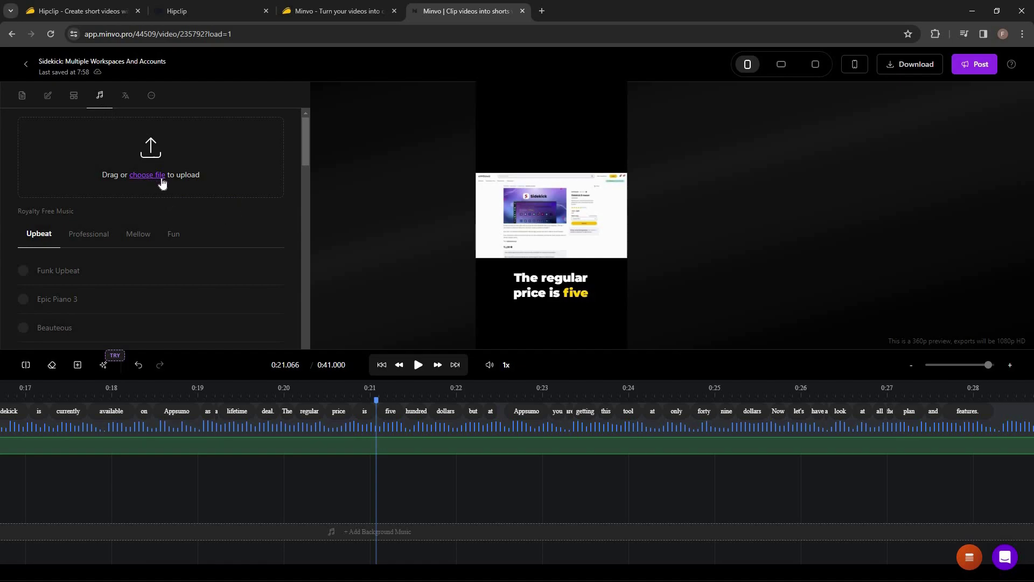
pyautogui.scroll(-1, 59, 162)
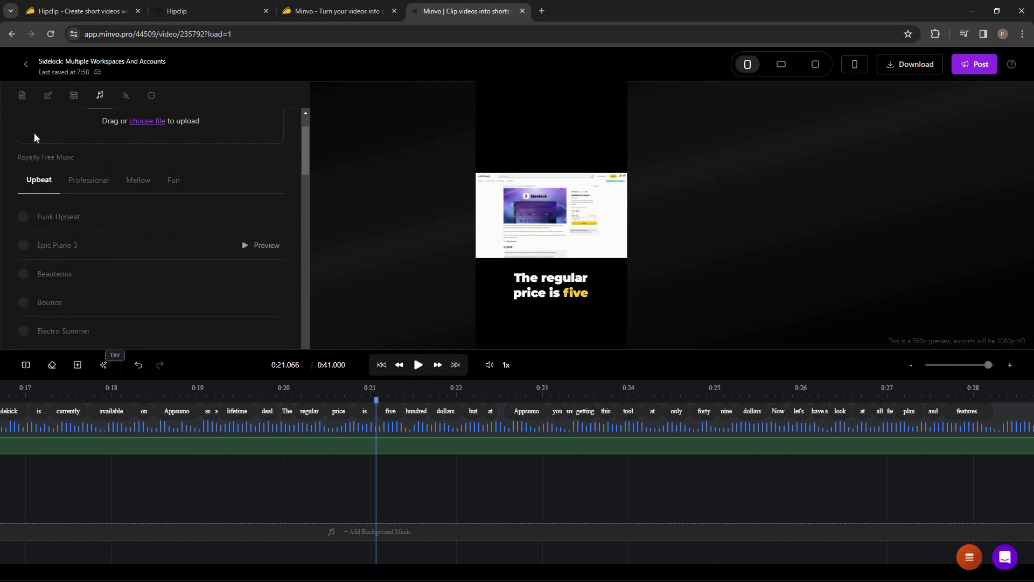
pyautogui.scroll(-1, 43, 135)
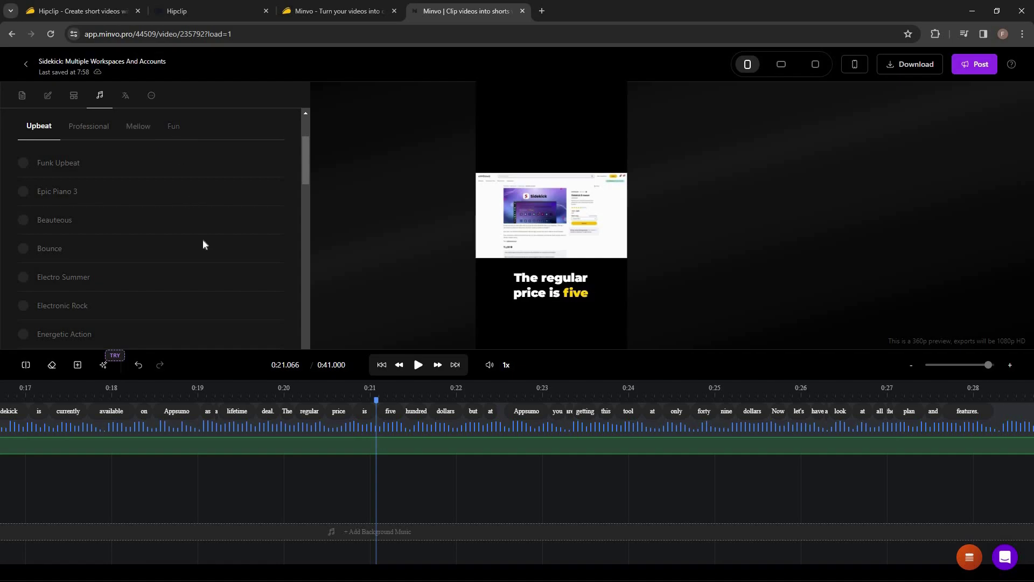
pyautogui.scroll(2, 210, 283)
pyautogui.moveTo(210, 282)
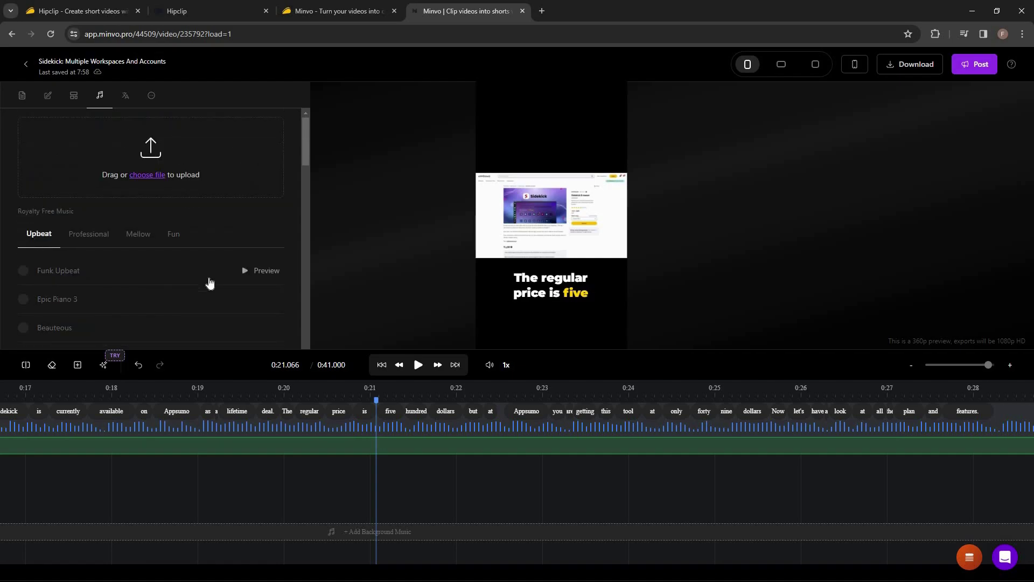
pyautogui.click(73, 269)
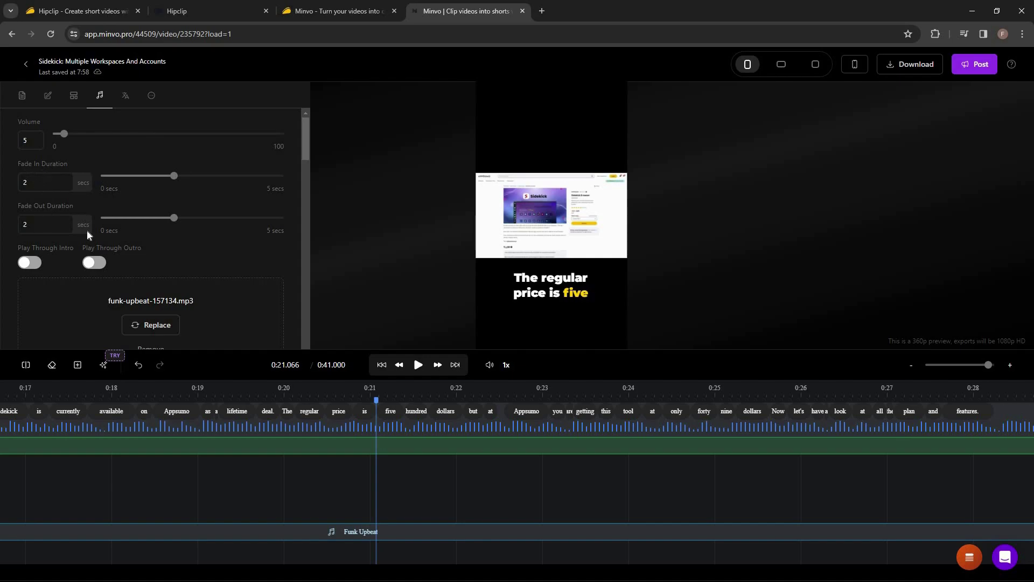
pyautogui.scroll(-1, 32, 199)
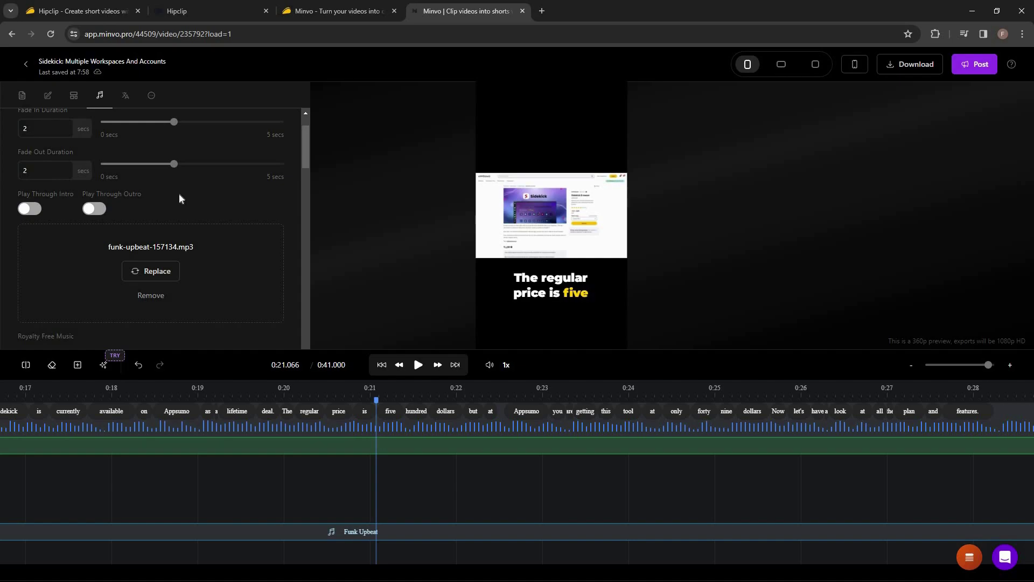
pyautogui.scroll(1, 179, 202)
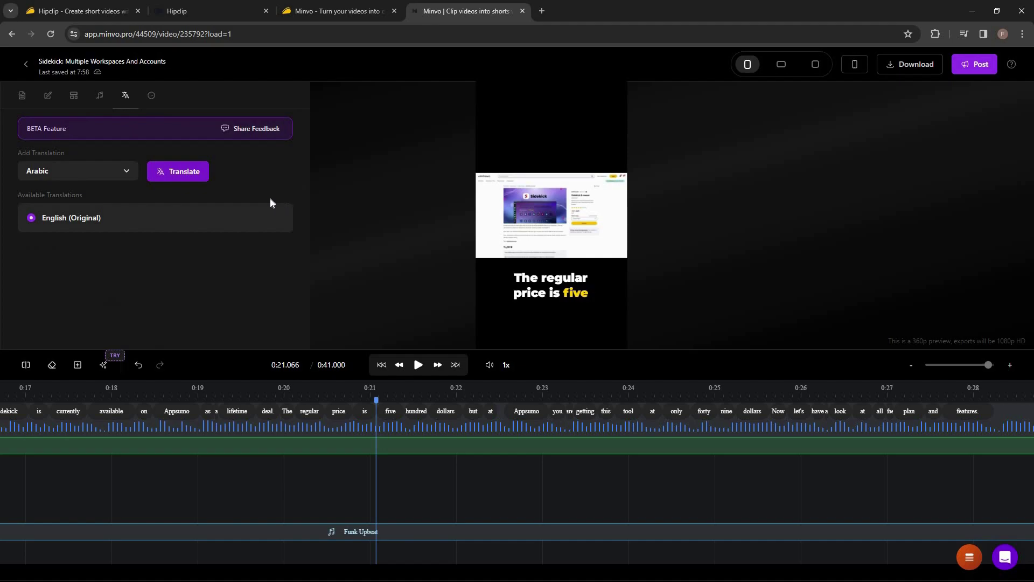
# Browse the languages offered for translating the video and close the list without choosing one.
pyautogui.click(75, 183)
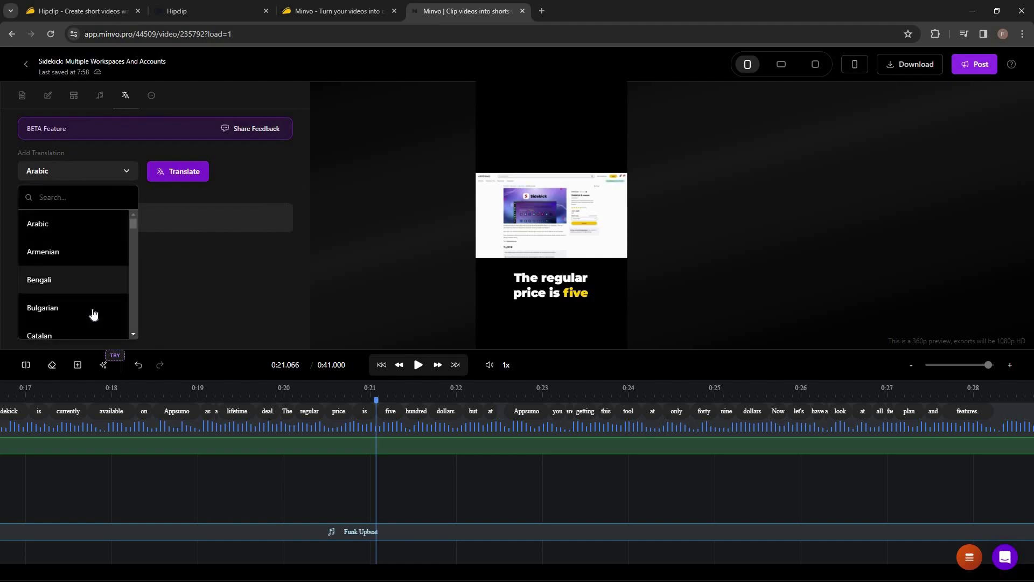
pyautogui.scroll(-1, 93, 313)
pyautogui.scroll(-8, 93, 310)
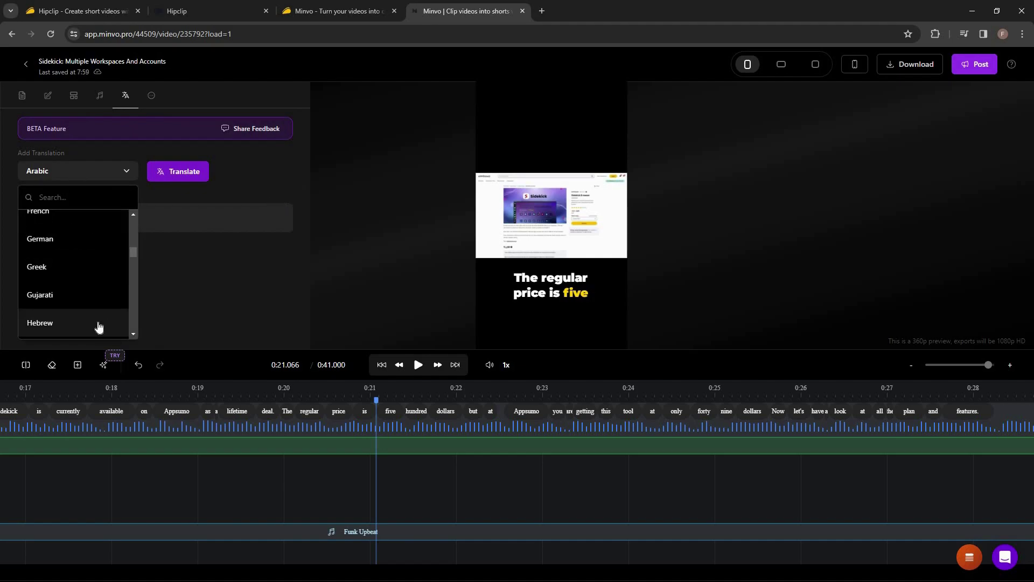
pyautogui.scroll(-10, 99, 324)
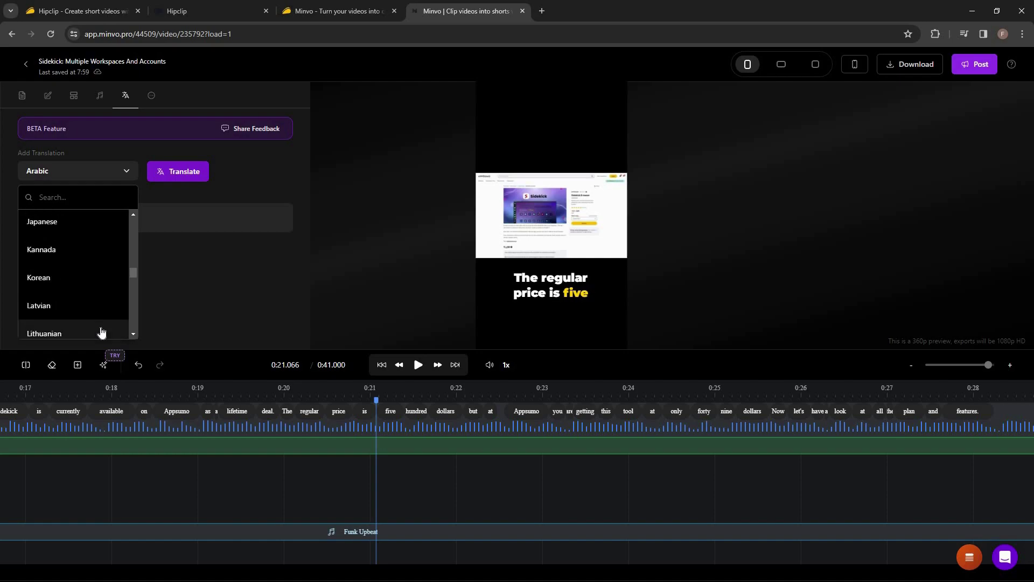
pyautogui.click(228, 303)
# Switch to Hipclip, select the entire transcript and return to Minvo.
pyautogui.click(214, 12)
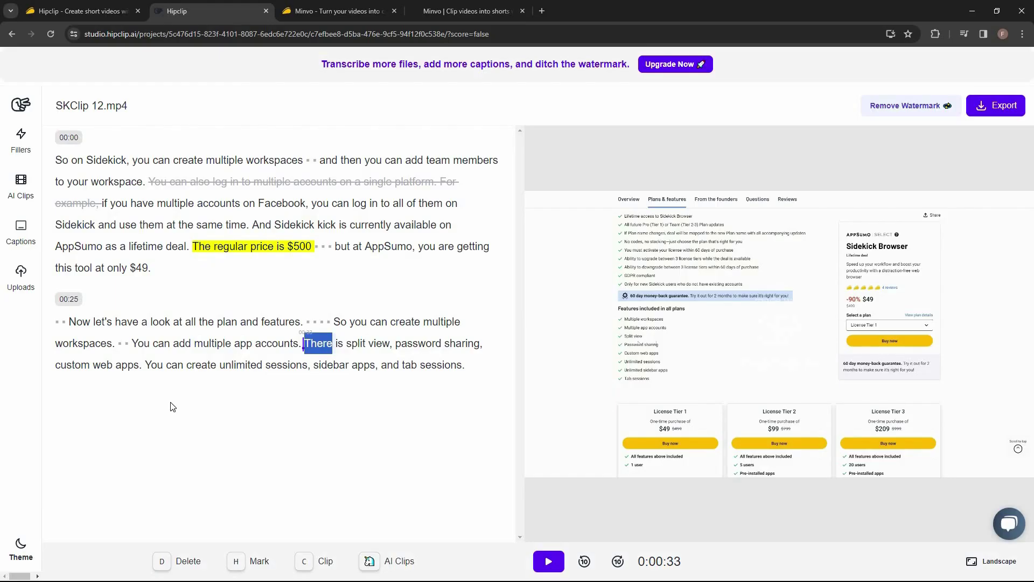
pyautogui.moveTo(56, 160); pyautogui.dragTo(353, 425)
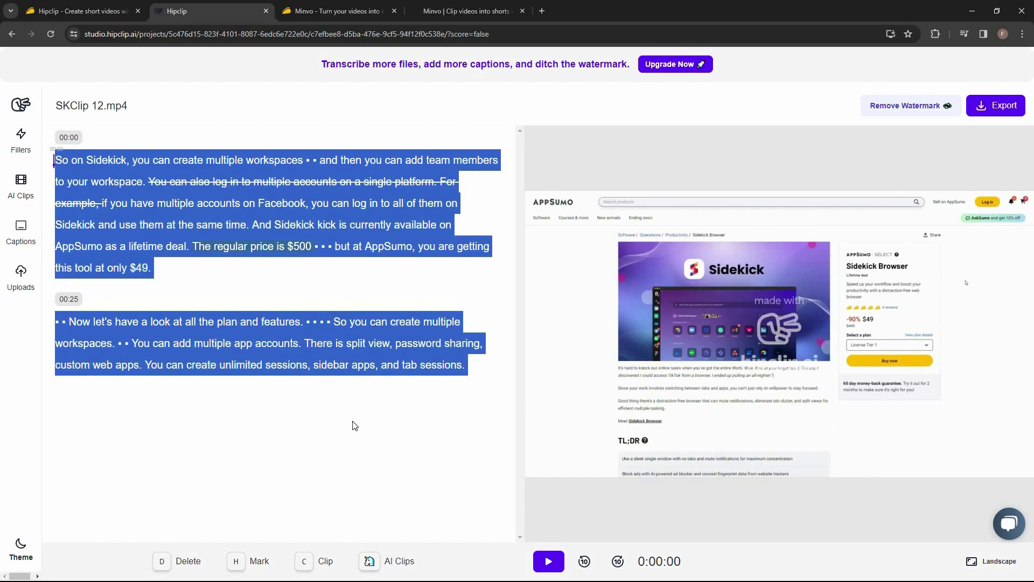
pyautogui.click(467, 10)
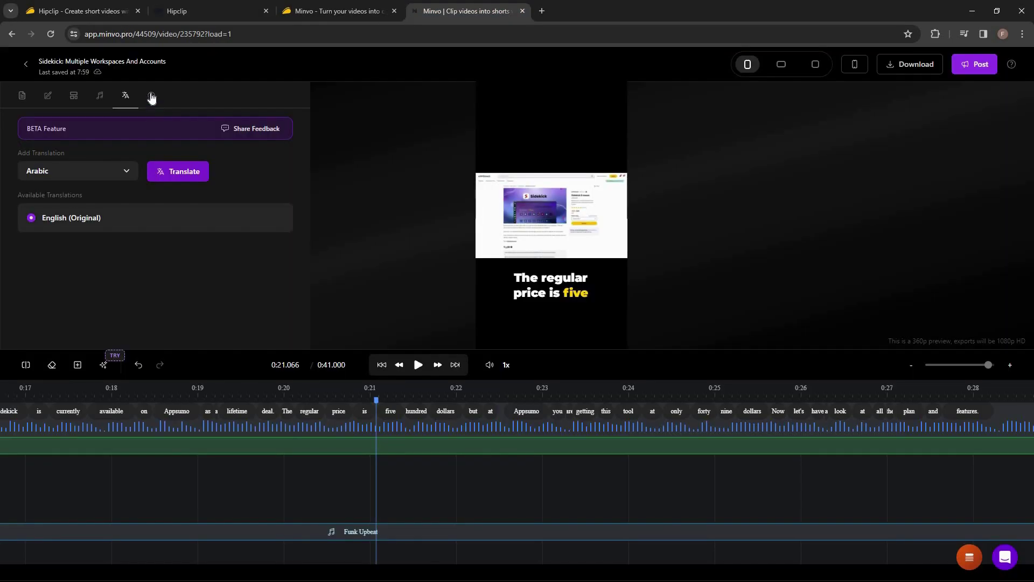
# Show Minvo's additional intro, outro, background image and settings options and compare them with Hipclip's editor.
pyautogui.click(152, 96)
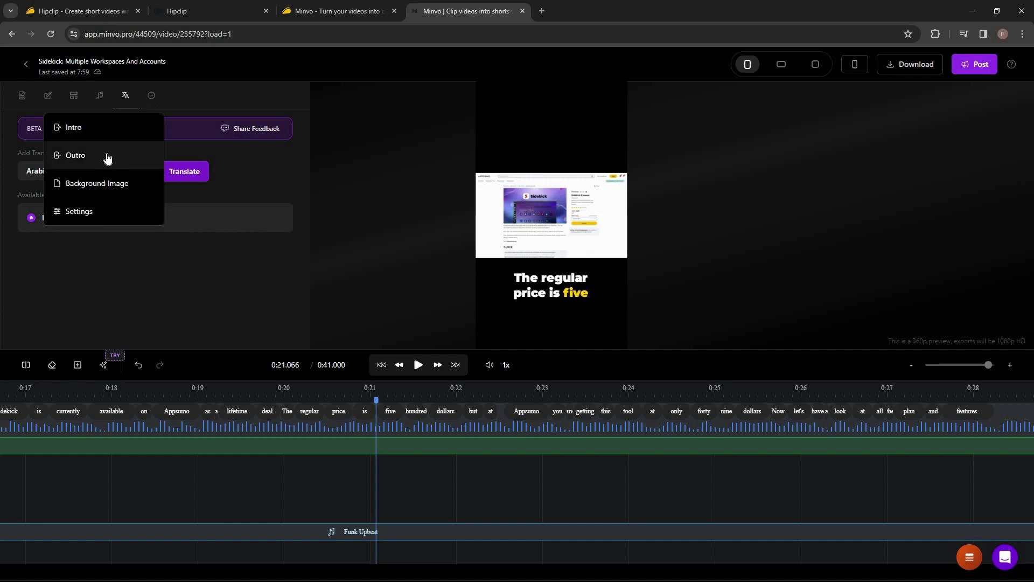
pyautogui.click(241, 13)
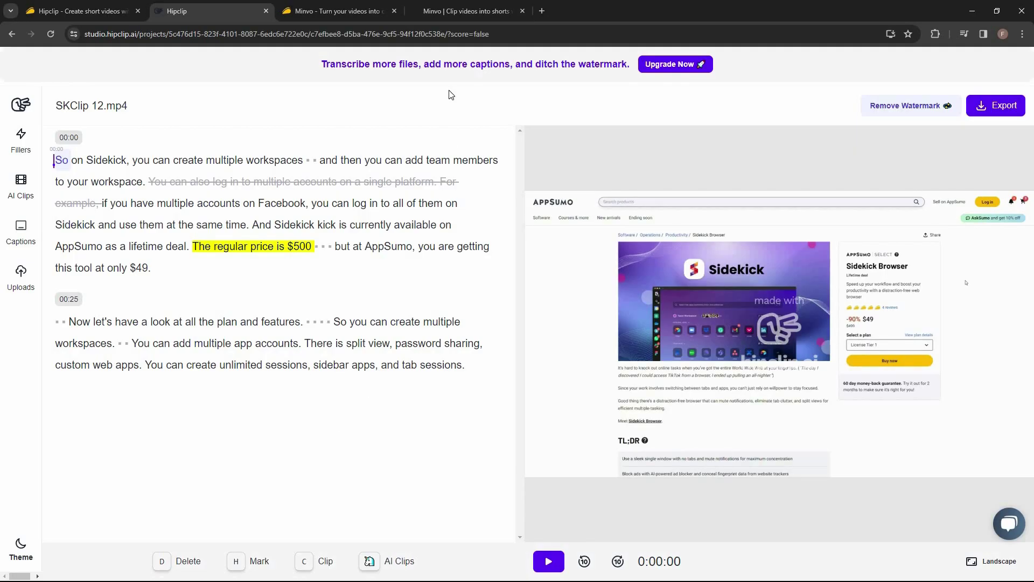
pyautogui.click(455, 16)
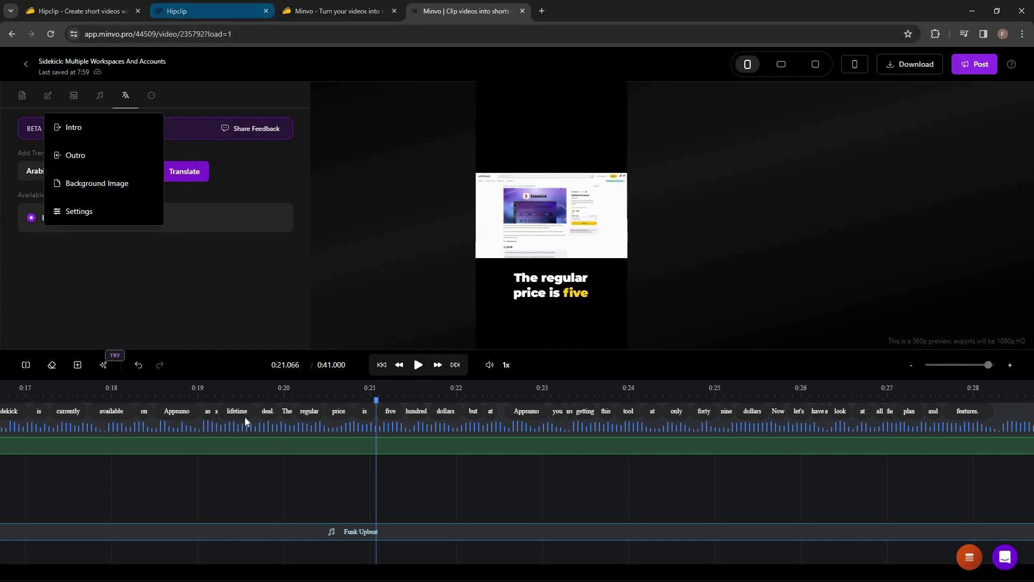
pyautogui.hotkey('ctrl', '2')
pyautogui.click(458, 12)
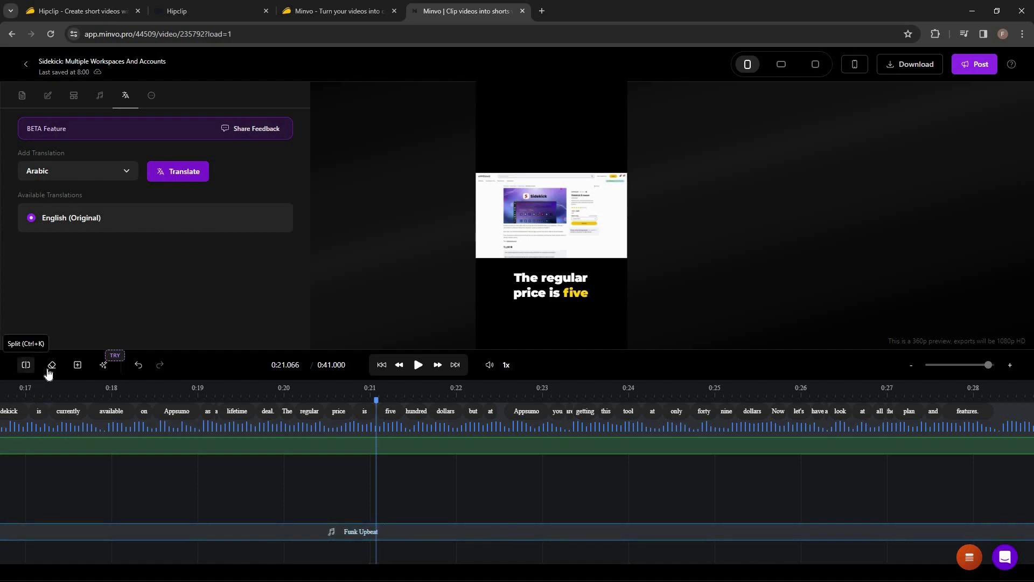
# Show the elements that can be added to the timeline and the available MagicEdit tools.
pyautogui.click(76, 368)
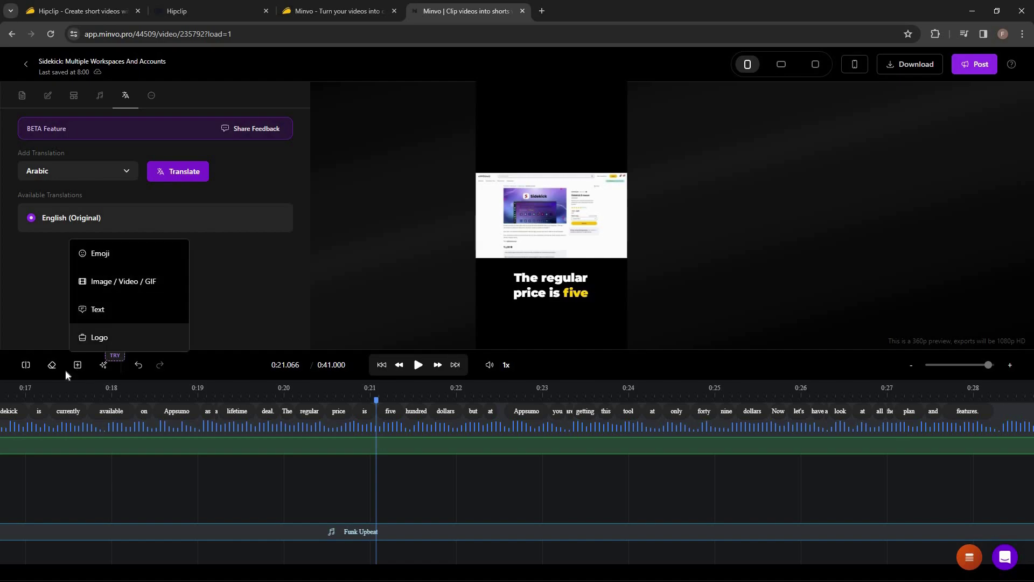
pyautogui.click(102, 372)
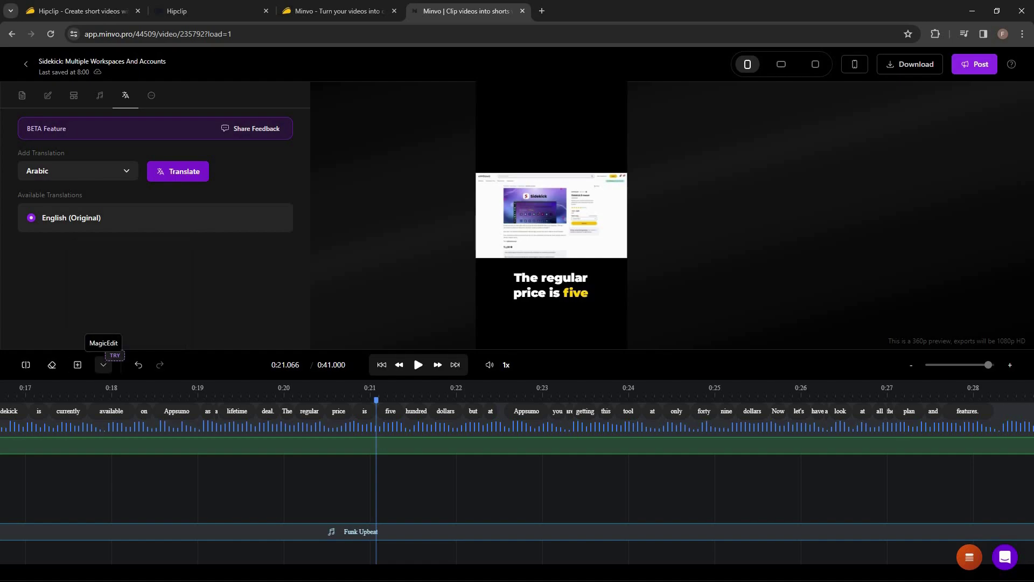
pyautogui.click(103, 371)
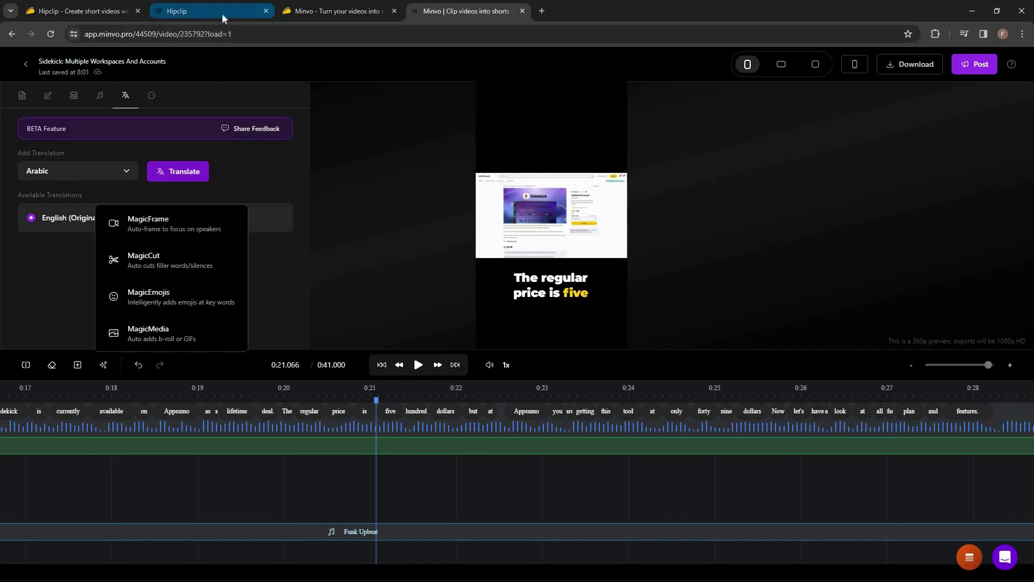
# Switch to Hipclip and change the video's format to Portrait.
pyautogui.click(178, 11)
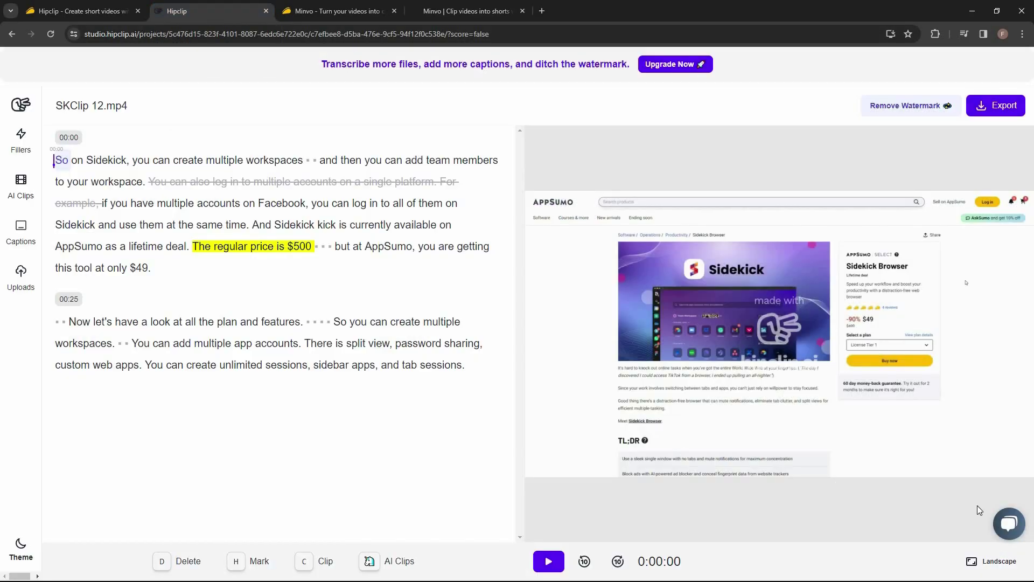
pyautogui.click(991, 561)
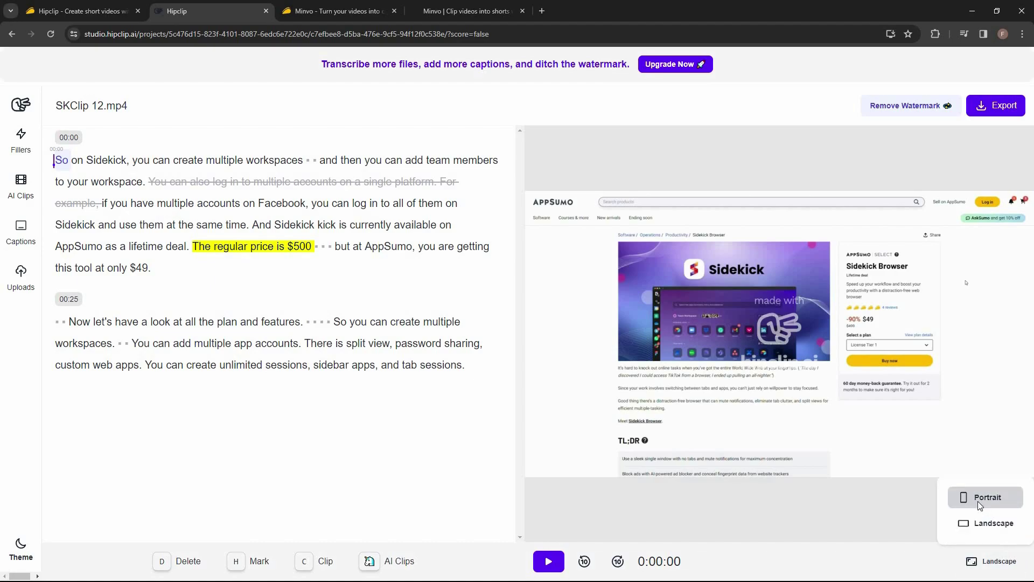
pyautogui.click(980, 503)
# Try Fill canvas on the video in the portrait preview and return it to Fit canvas.
pyautogui.click(774, 327)
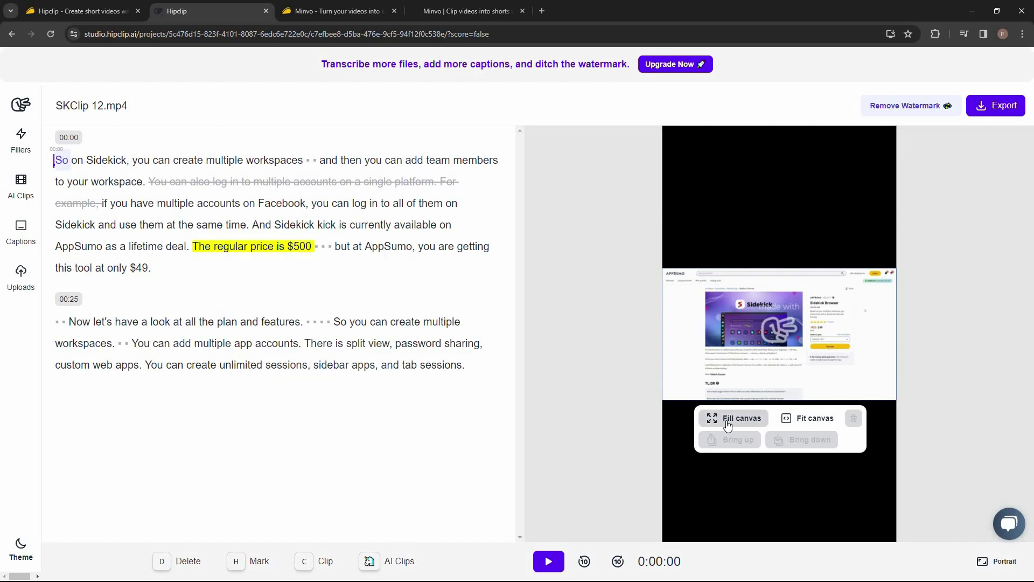
pyautogui.click(731, 419)
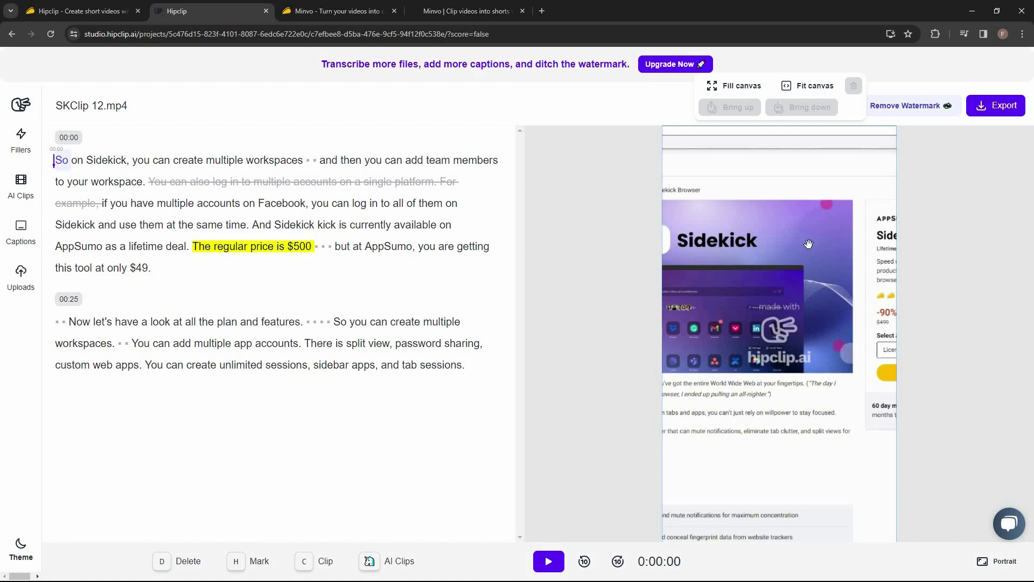
pyautogui.click(797, 92)
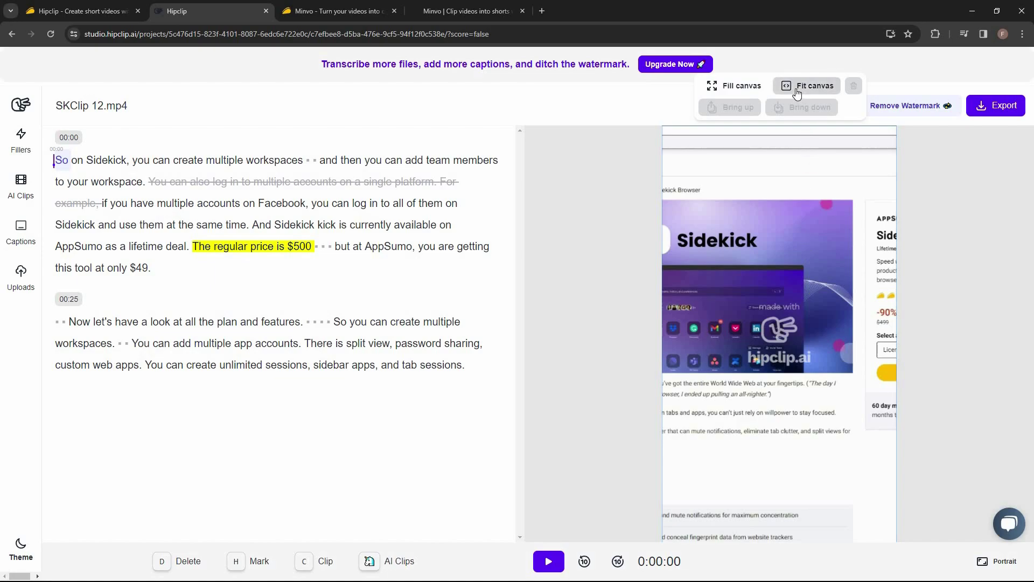
pyautogui.click(796, 89)
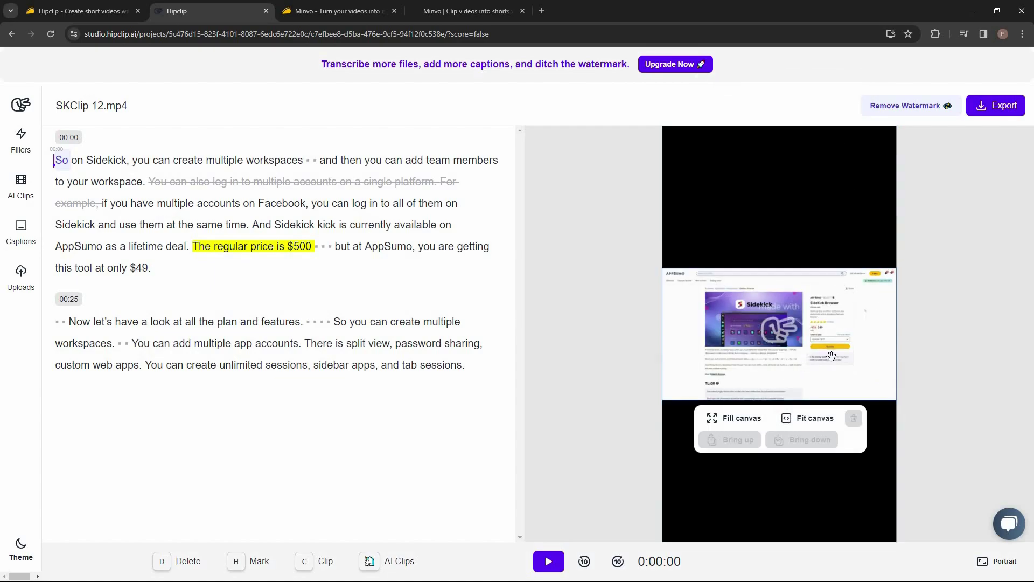
# Switch to Minvo, select the video in the preview and adjust the size and position of its crop frame.
pyautogui.click(467, 10)
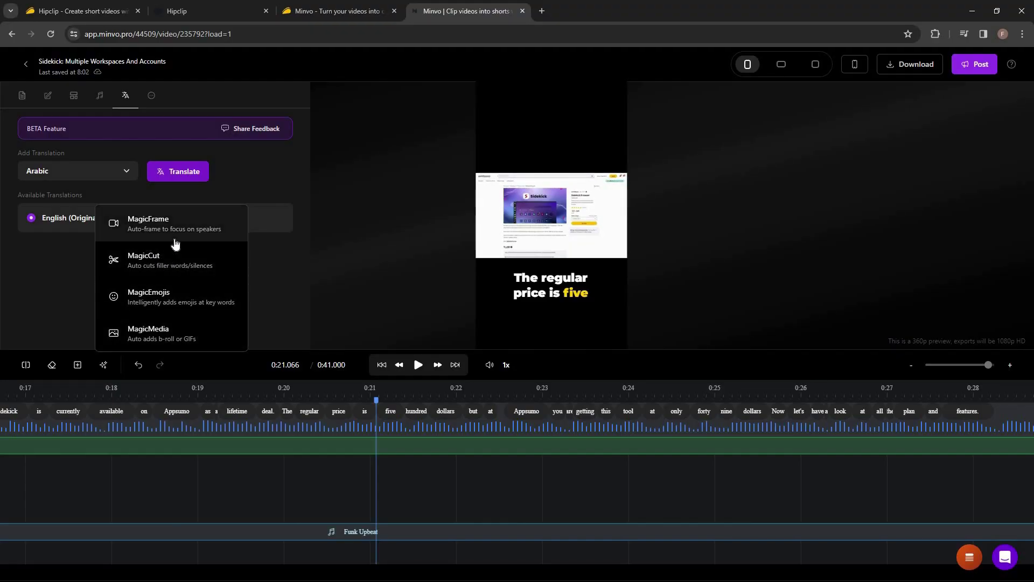
pyautogui.click(560, 236)
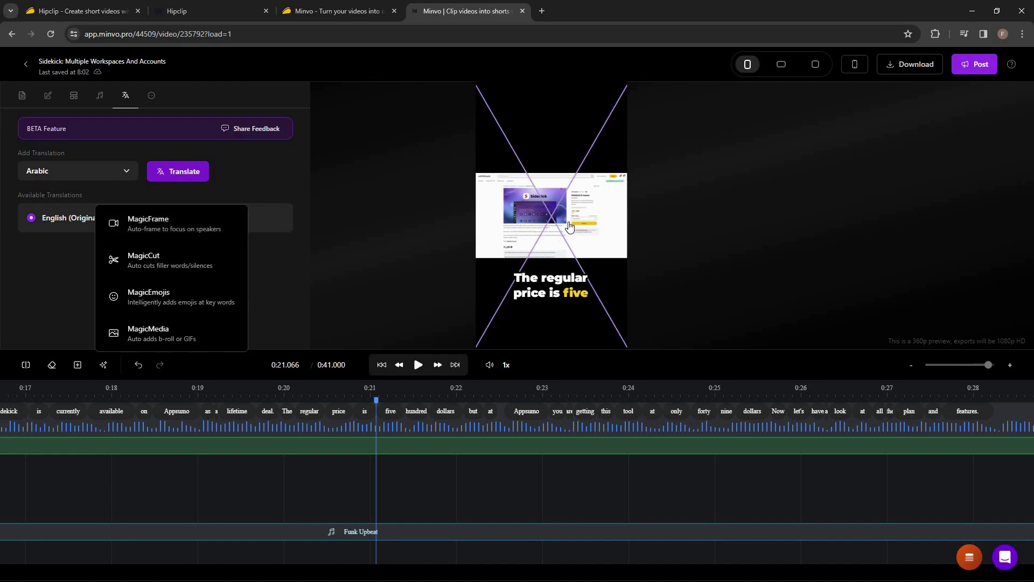
pyautogui.click(752, 217)
pyautogui.moveTo(925, 312); pyautogui.dragTo(925, 268)
pyautogui.moveTo(860, 197); pyautogui.dragTo(861, 200)
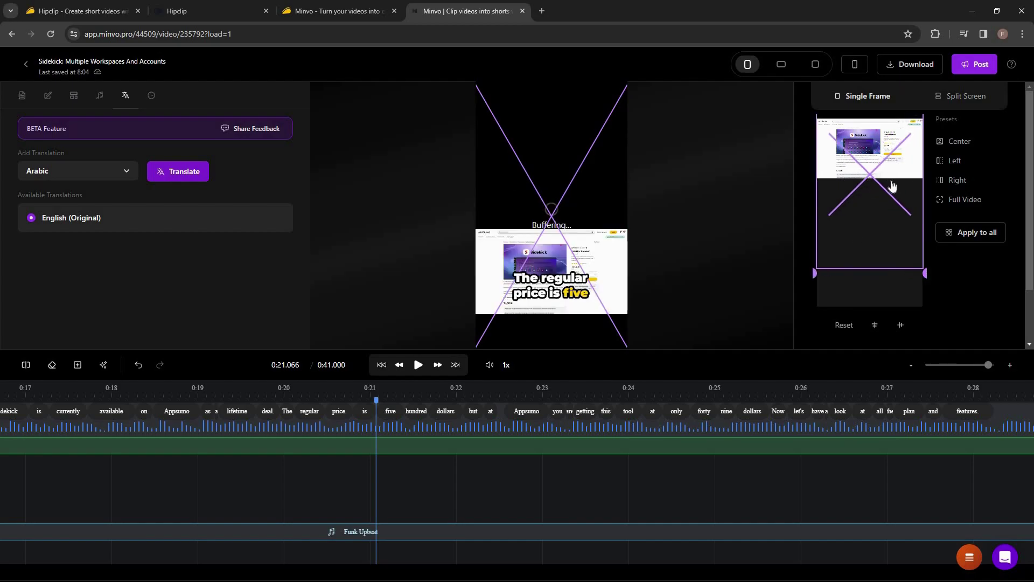
# Try the Left and Right framing presets, apply Center and shift the crop frame sideways onto the Sidekick Browser pricing area.
pyautogui.click(955, 162)
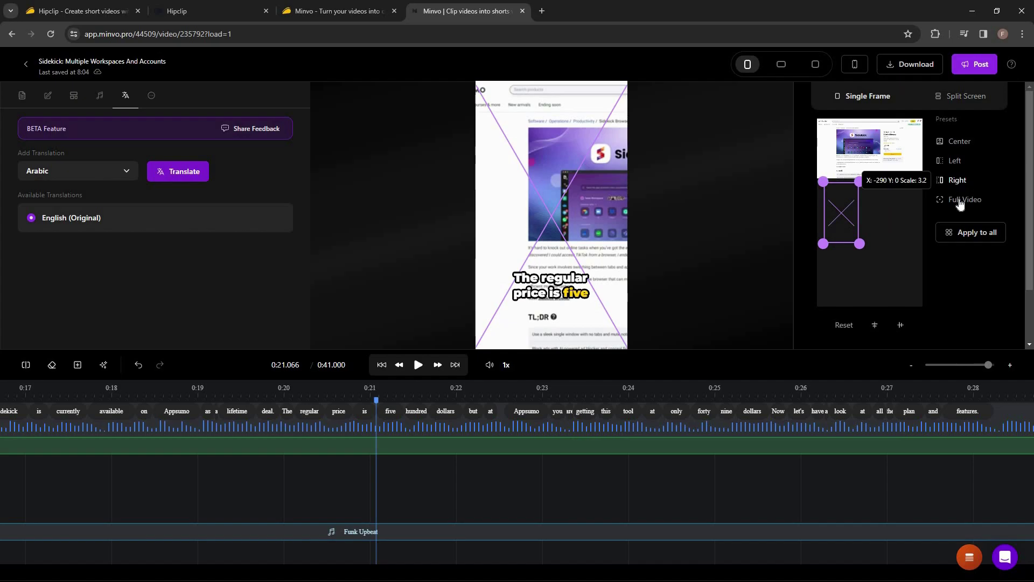
pyautogui.click(961, 200)
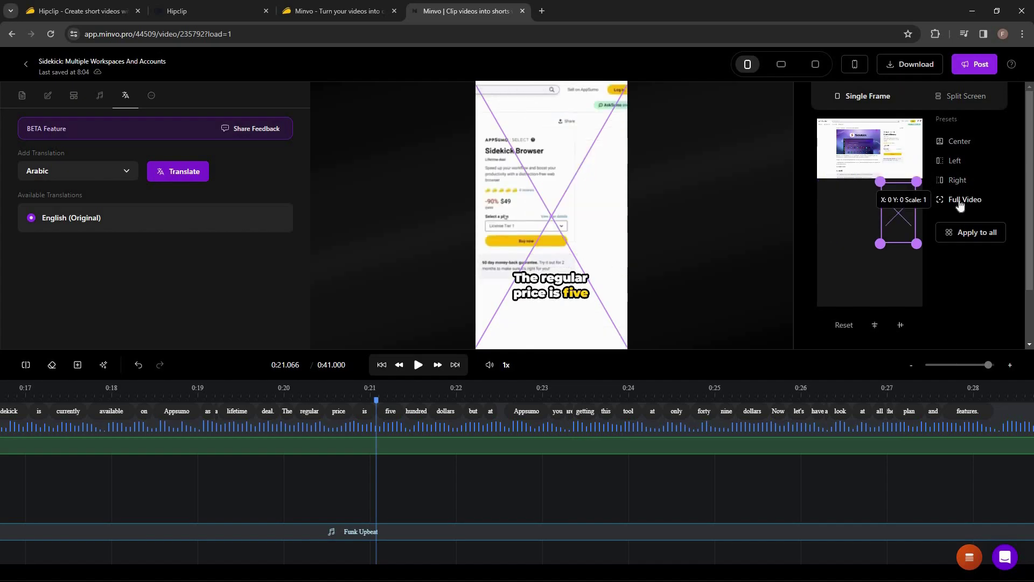
pyautogui.click(958, 142)
pyautogui.moveTo(592, 213); pyautogui.dragTo(696, 248)
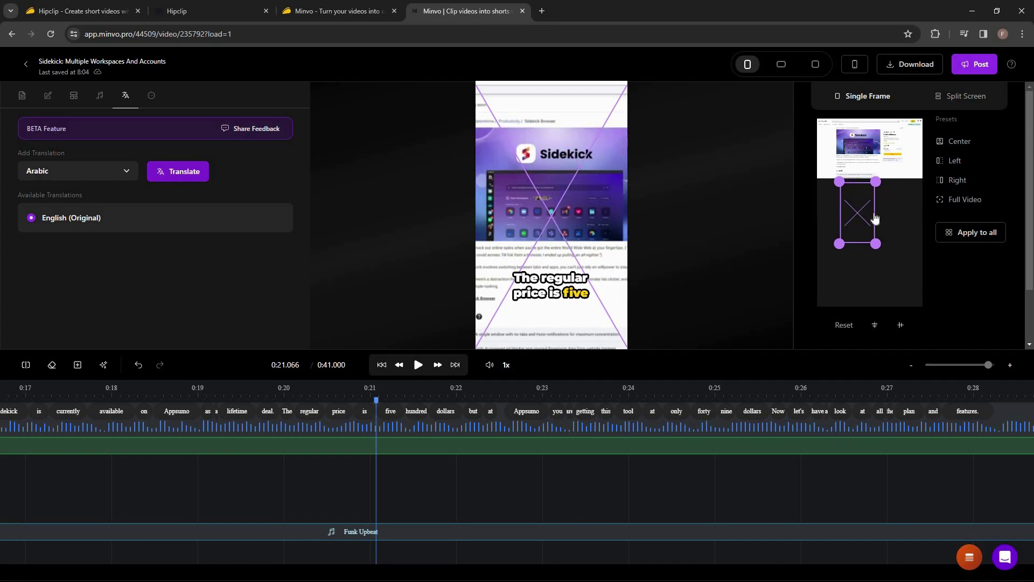
pyautogui.moveTo(875, 218); pyautogui.dragTo(905, 218)
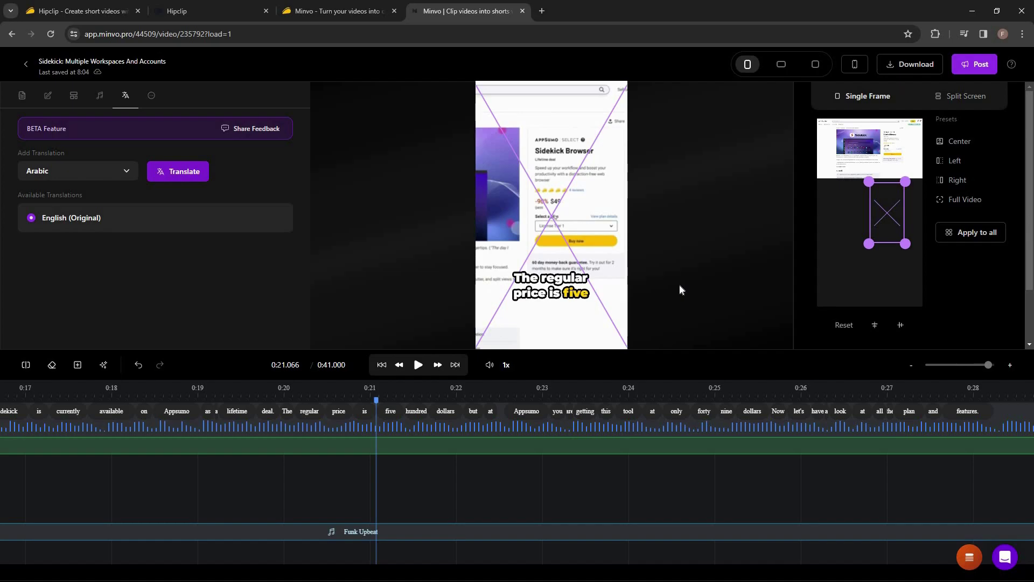
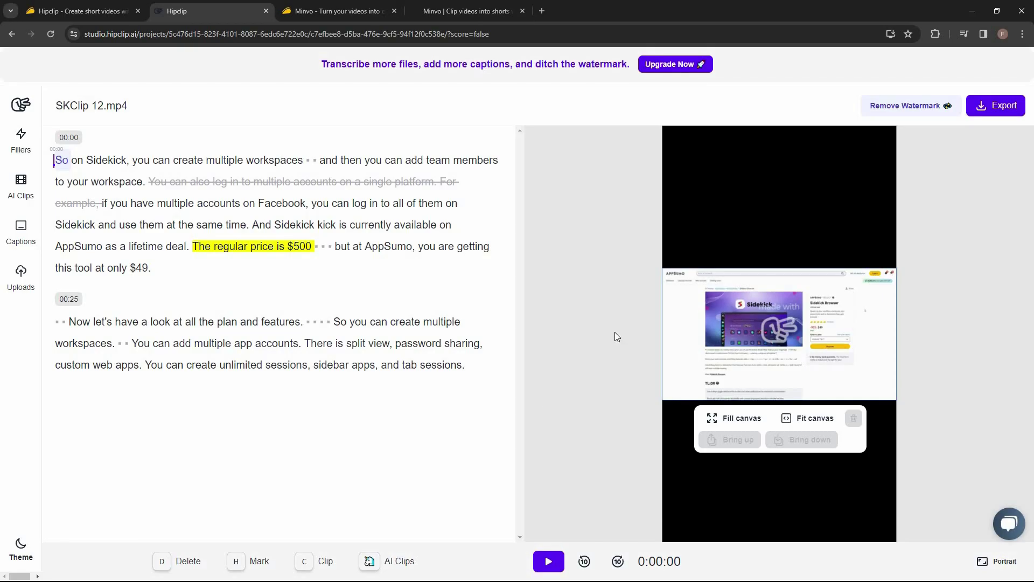
# Compare Minvo's MagicEdit tools with Hipclip's Fillers options for filler words, silences, profanity and buzz words.
pyautogui.hotkey('ctrl', '4')
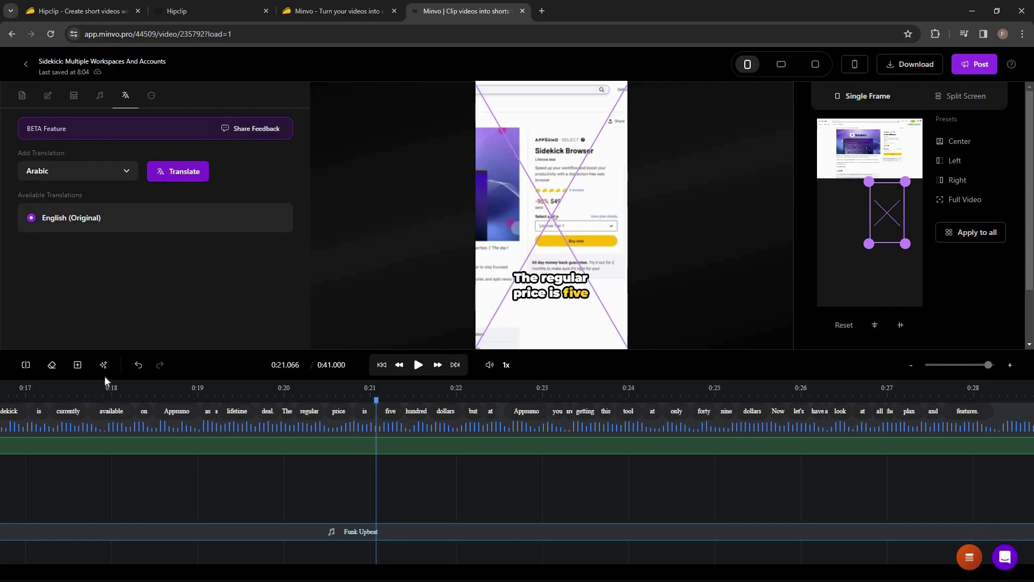
pyautogui.click(104, 368)
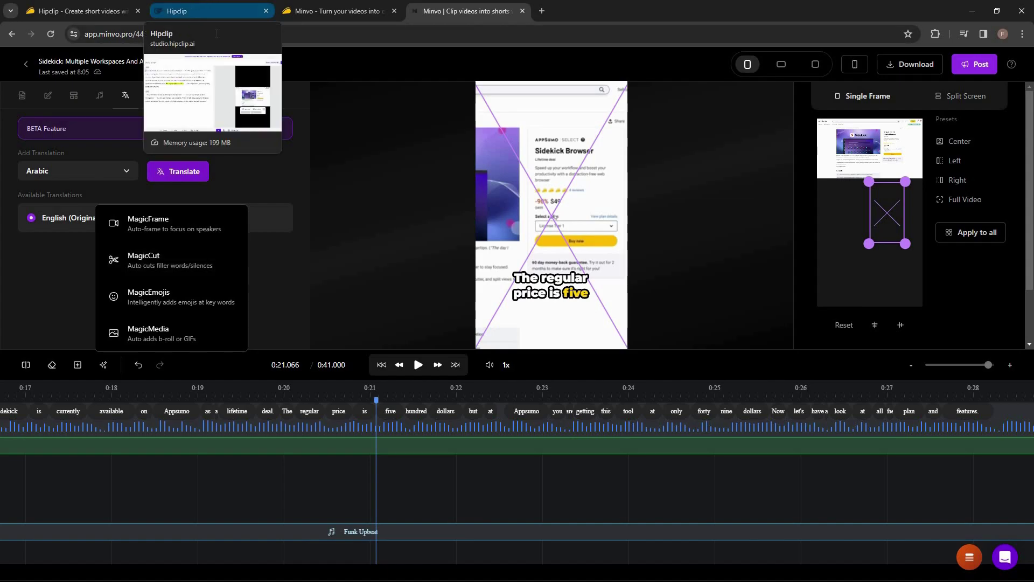
pyautogui.hotkey('ctrl', '2')
pyautogui.click(21, 141)
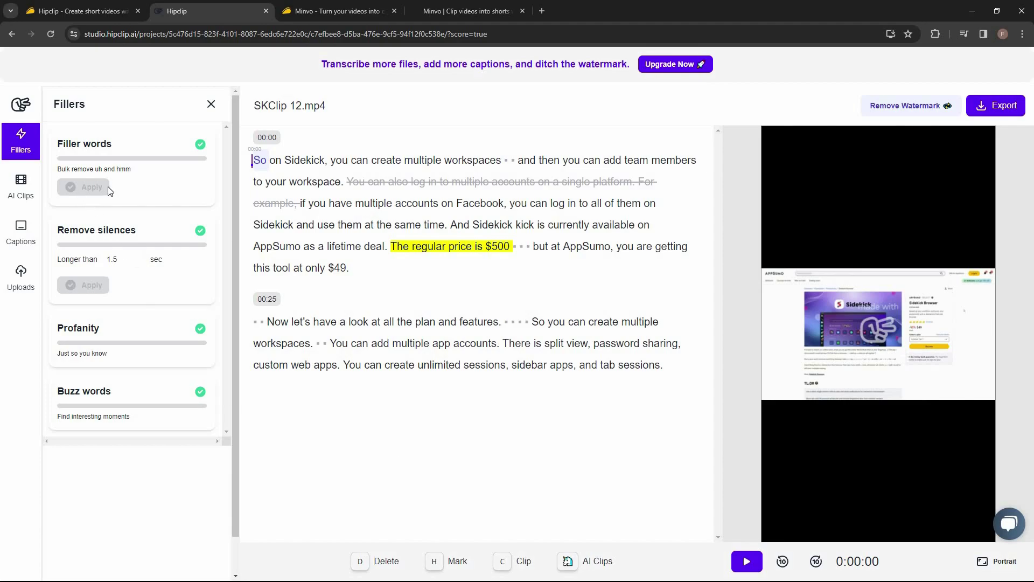
pyautogui.click(465, 11)
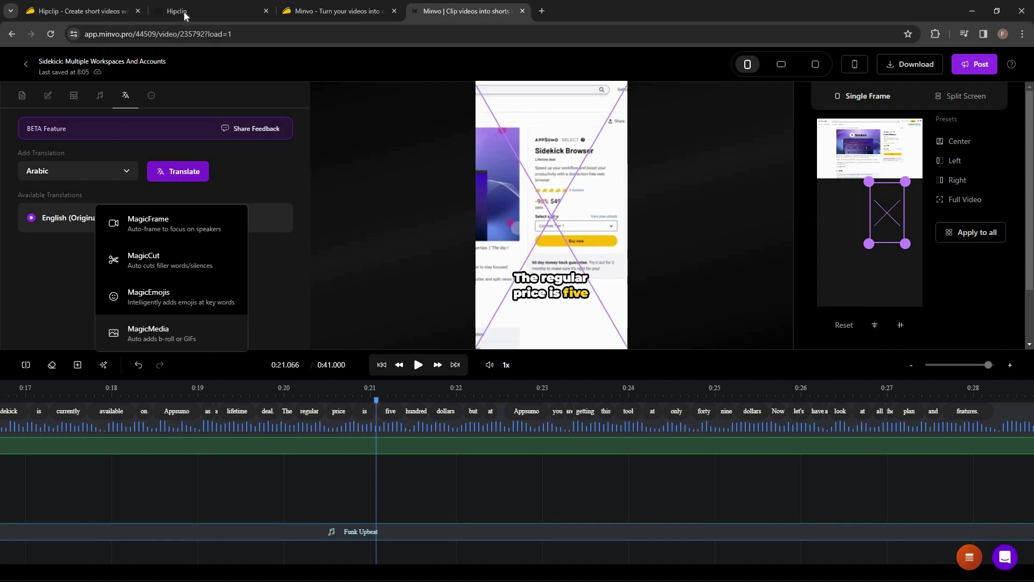
pyautogui.hotkey('ctrl', '2')
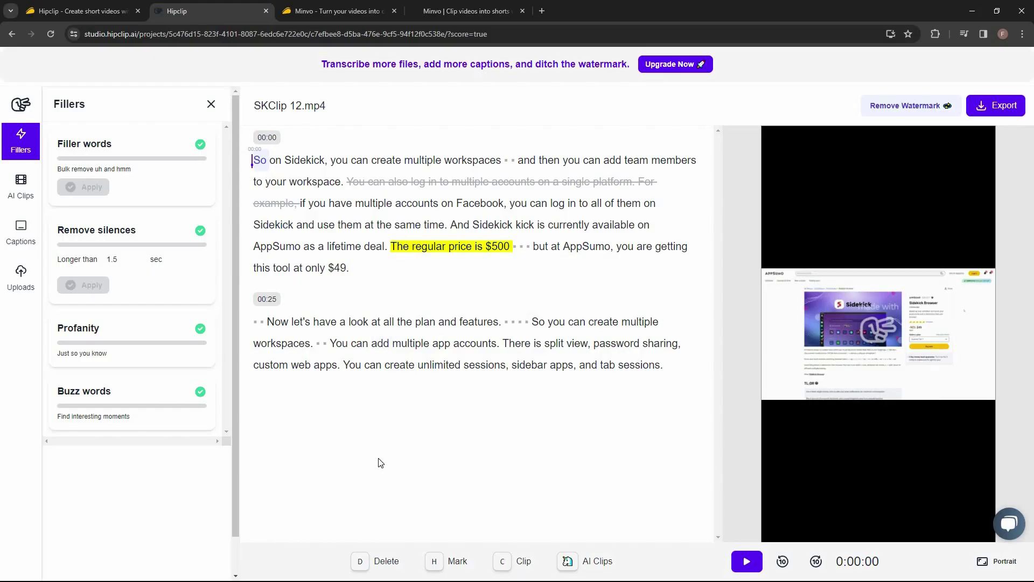
# Return to Minvo, show more of the timeline and check the landscape, square and portrait video formats.
pyautogui.click(445, 11)
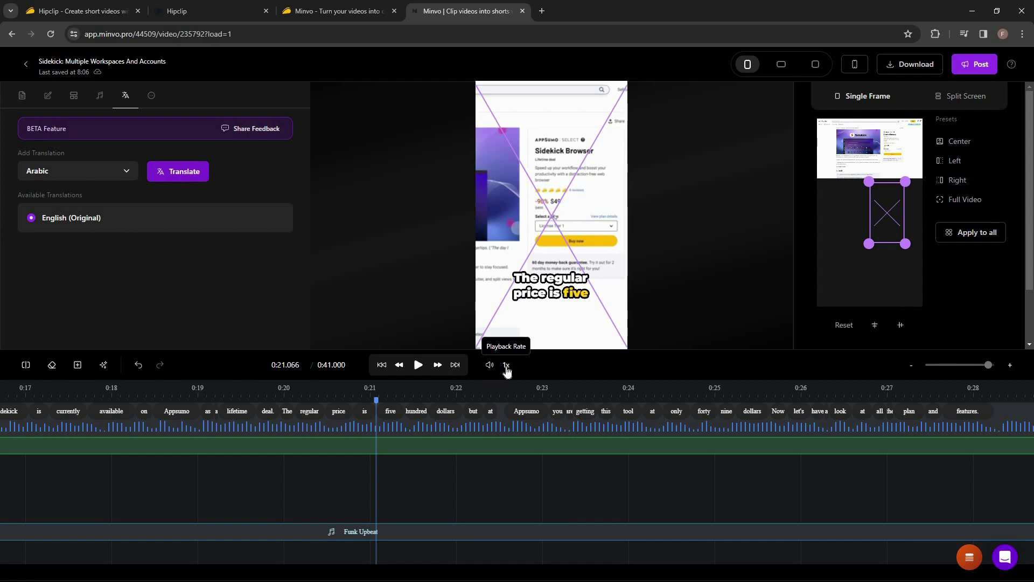
pyautogui.moveTo(988, 366); pyautogui.dragTo(981, 366)
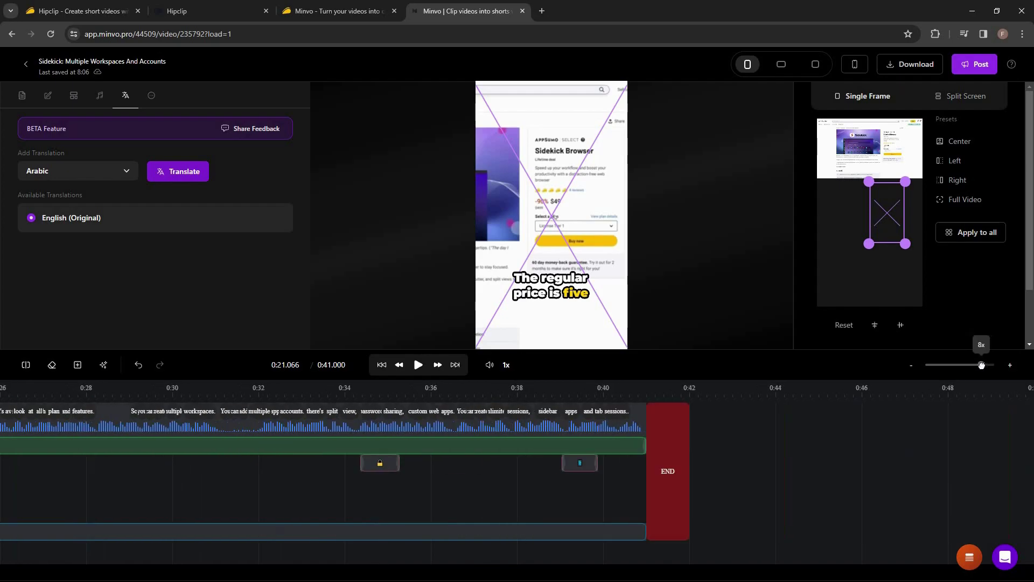
pyautogui.click(781, 65)
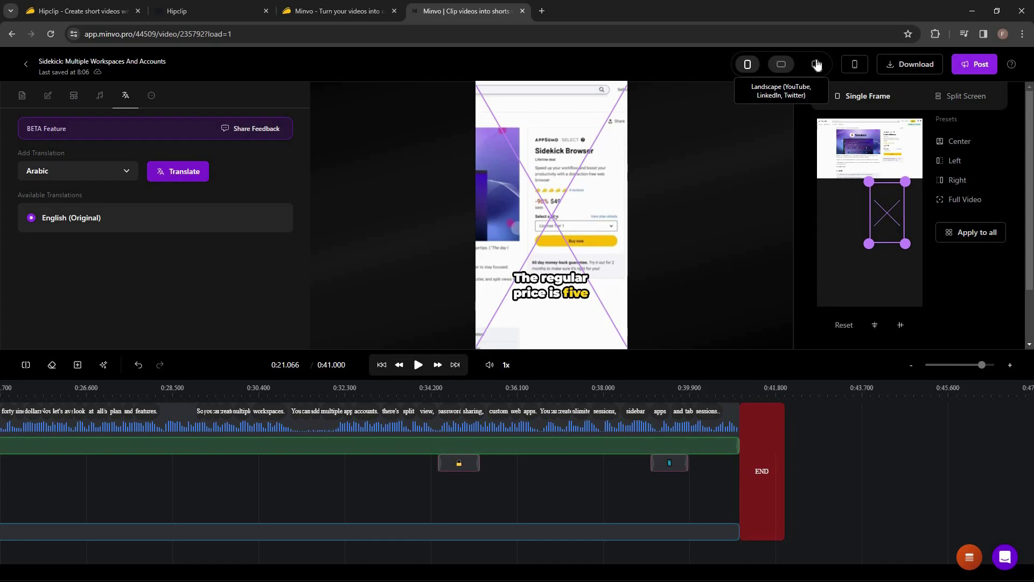
pyautogui.click(815, 64)
pyautogui.click(747, 64)
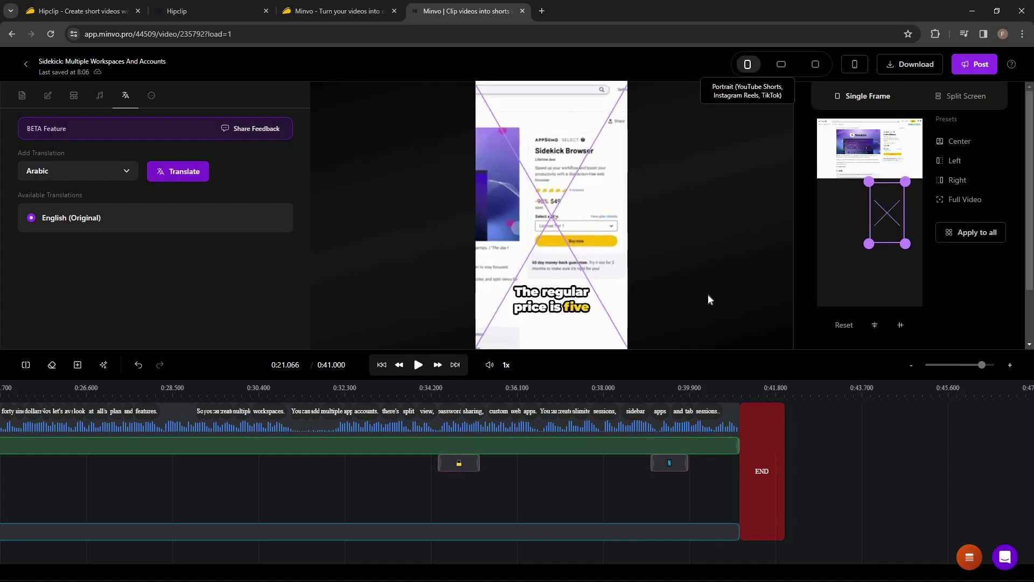
pyautogui.click(708, 295)
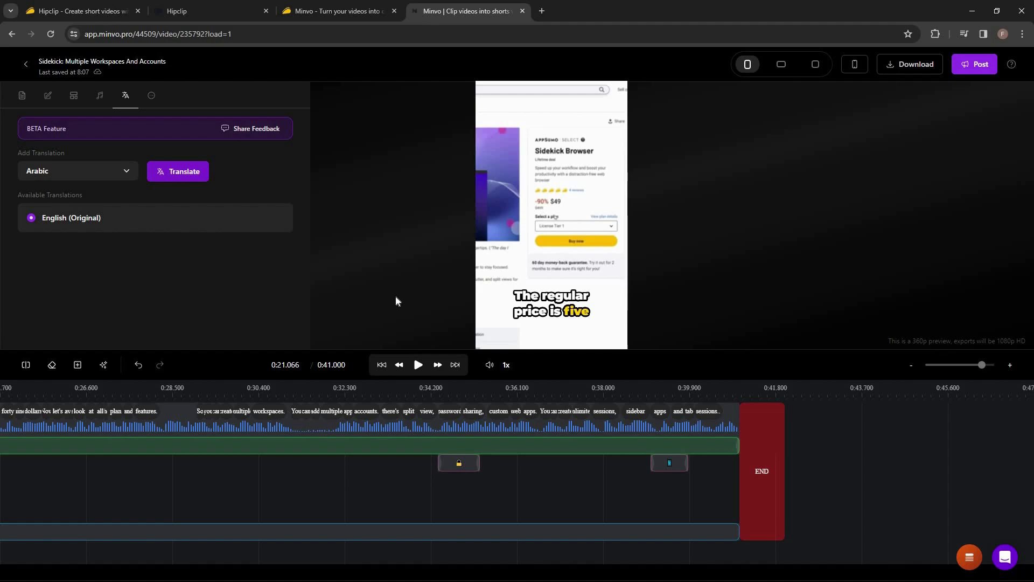
# Select the caption in the video preview and examine its Style, Presets and Animation options.
pyautogui.click(563, 311)
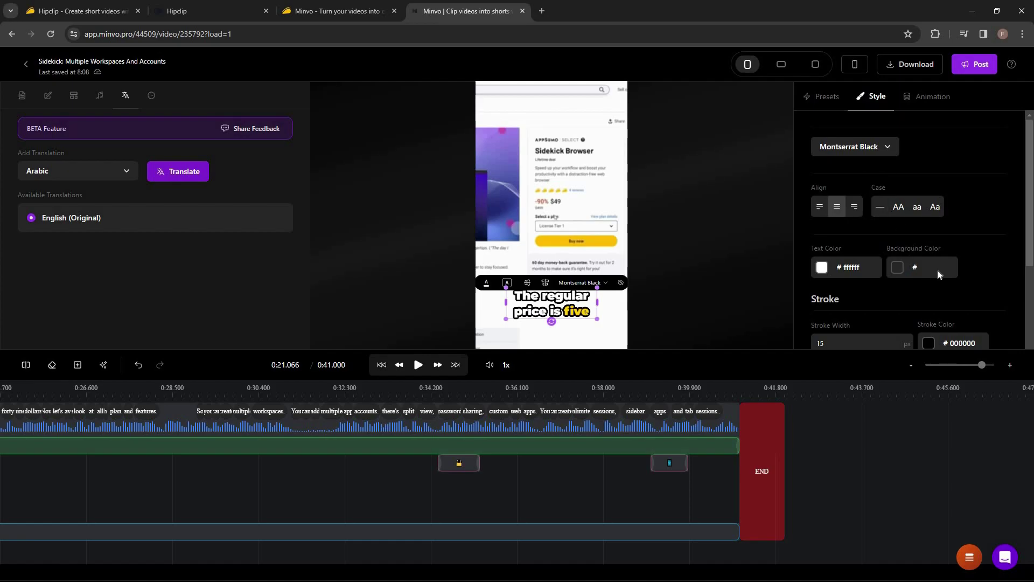
pyautogui.scroll(-2, 938, 269)
pyautogui.scroll(-2, 850, 304)
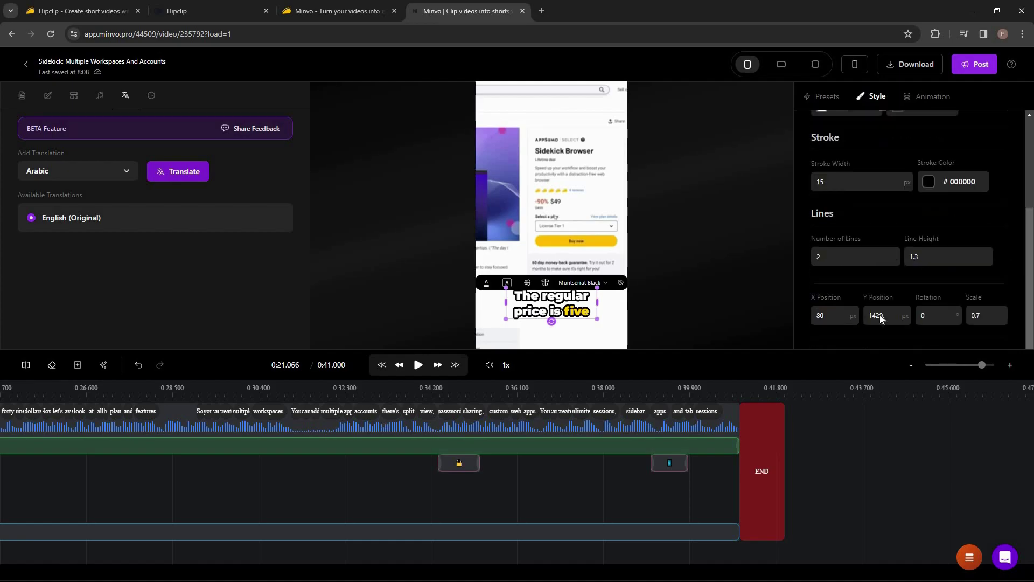
pyautogui.click(834, 104)
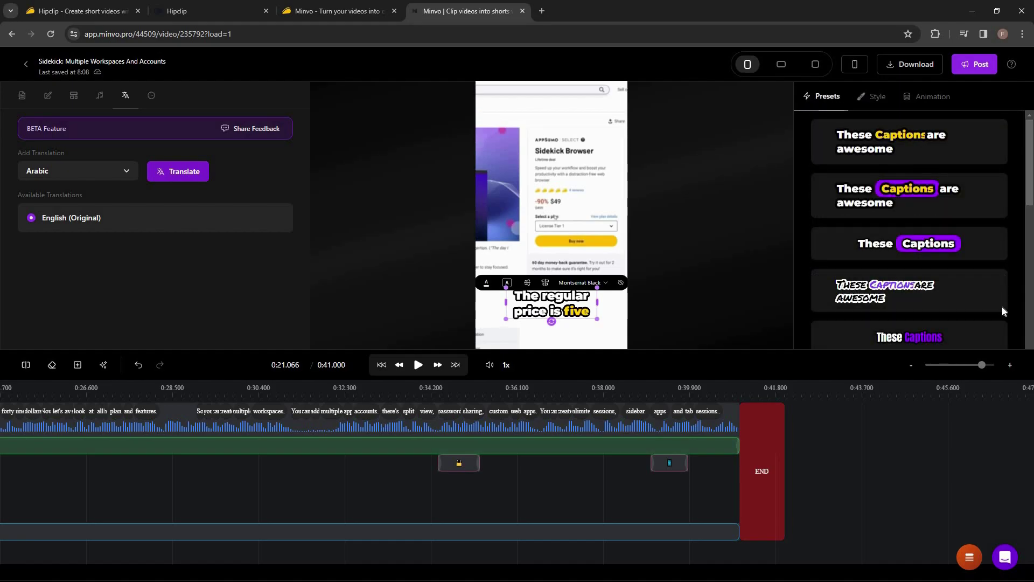
pyautogui.scroll(-3, 1001, 305)
pyautogui.scroll(-5, 1001, 322)
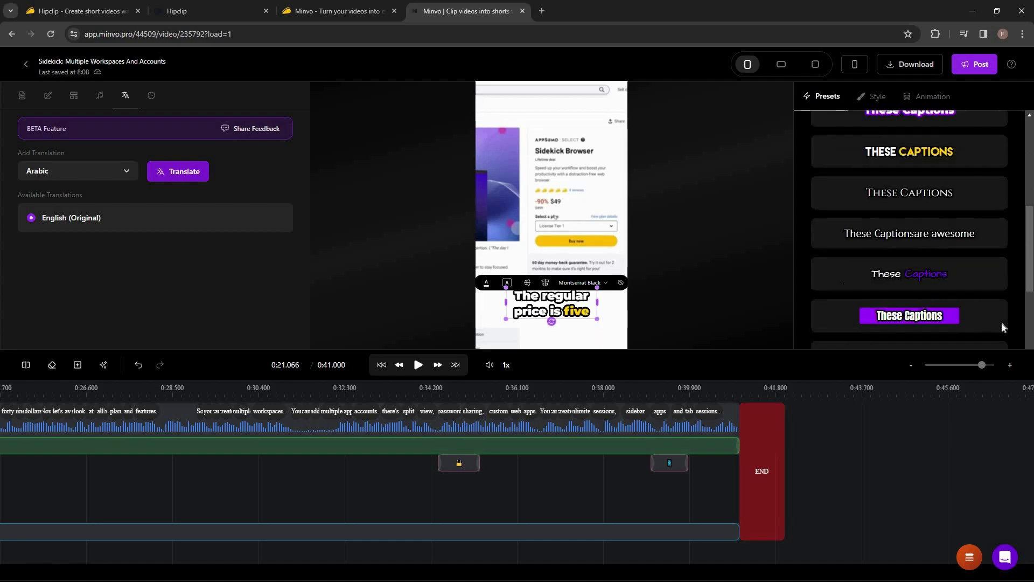
pyautogui.scroll(-2, 895, 116)
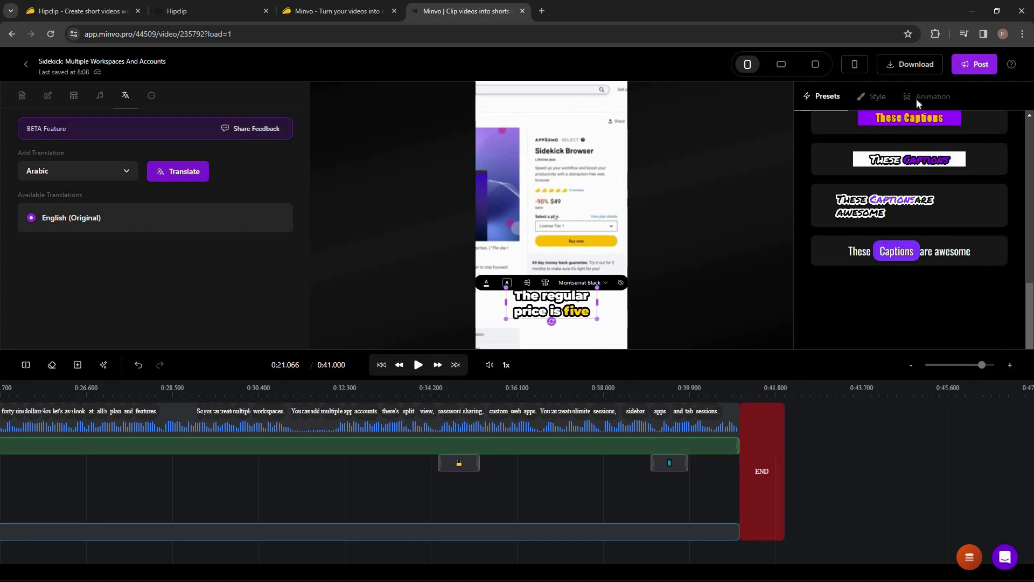
pyautogui.click(996, 226)
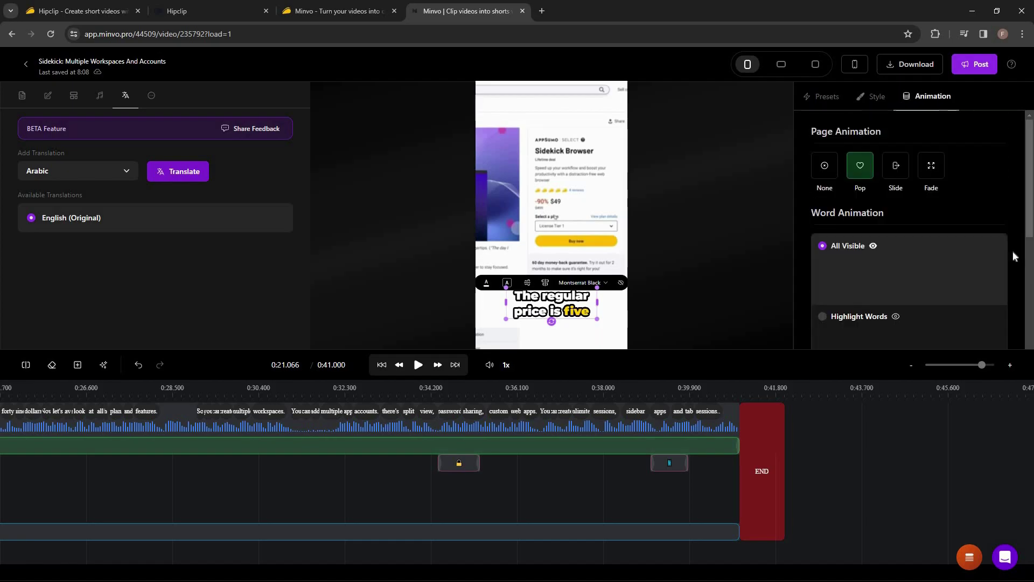
pyautogui.scroll(-1, 1016, 264)
pyautogui.scroll(-3, 1016, 267)
# Switch to Hipclip, browse the caption styles and add captions in the Abel font style with a yellow word highlight.
pyautogui.click(176, 11)
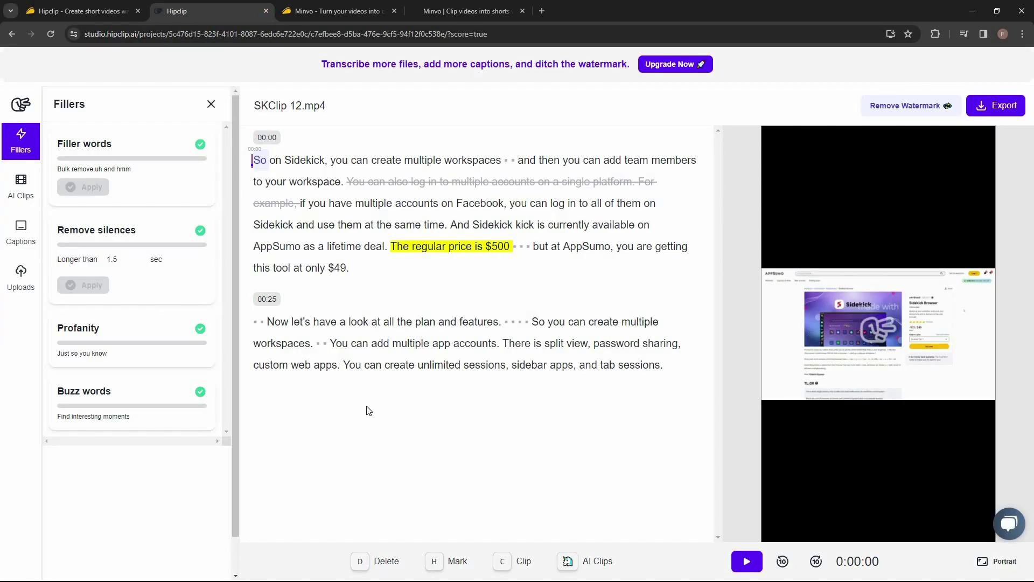
pyautogui.click(21, 233)
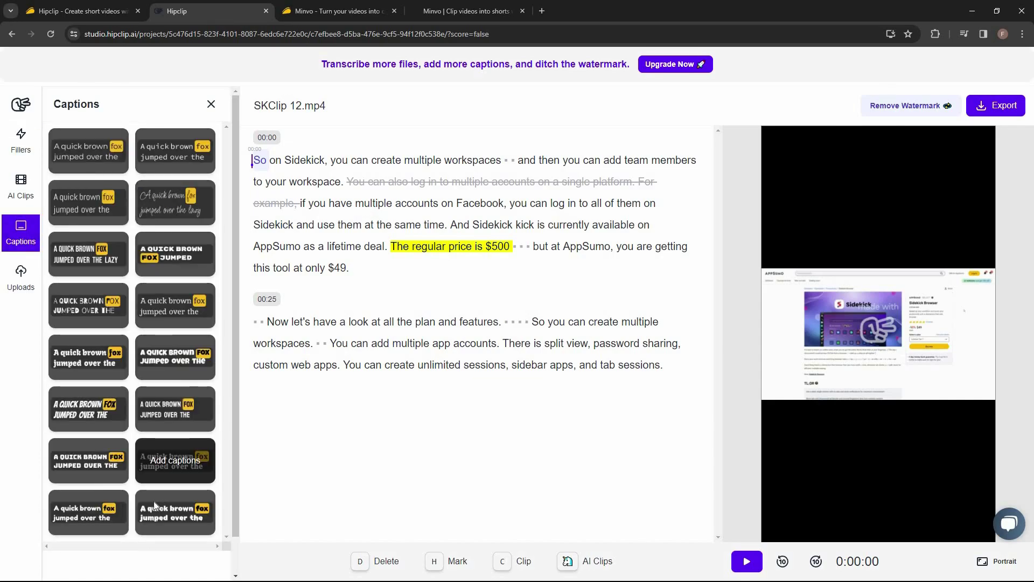
pyautogui.scroll(-2, 153, 501)
pyautogui.scroll(2, 81, 226)
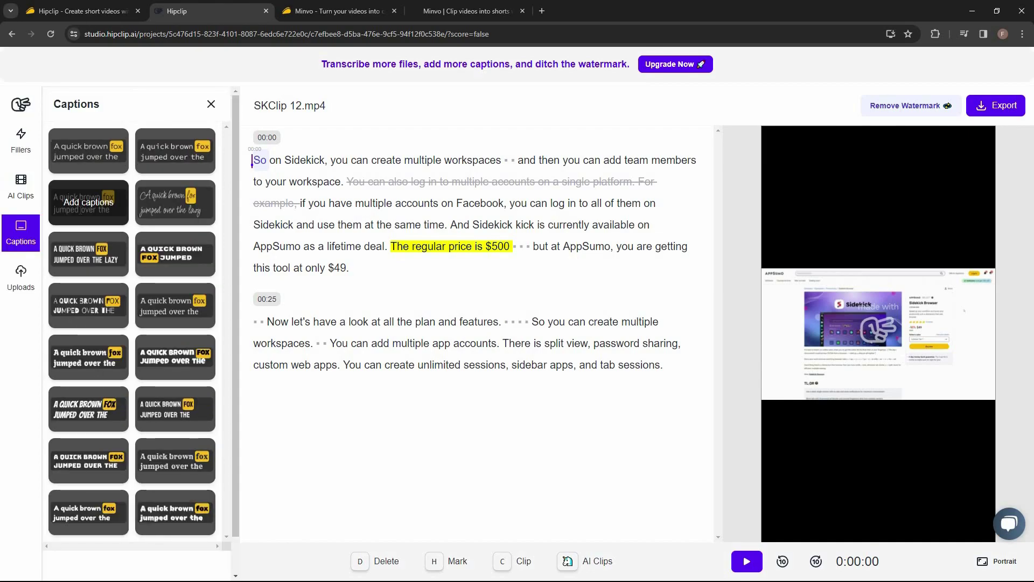
pyautogui.click(81, 214)
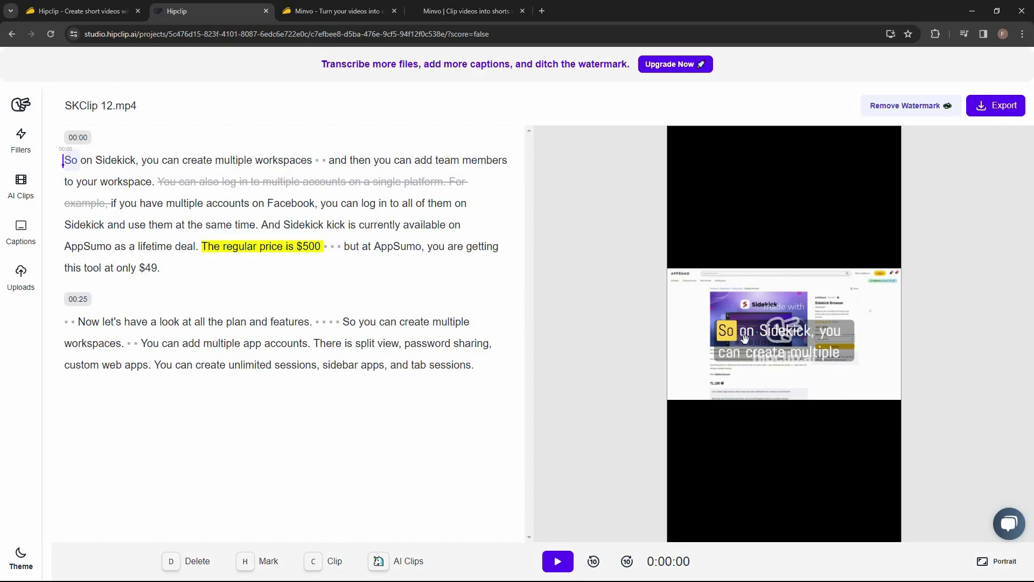
# Examine the Hipclip caption's text colour and effect settings, and move the caption lower on the video frame.
pyautogui.click(765, 391)
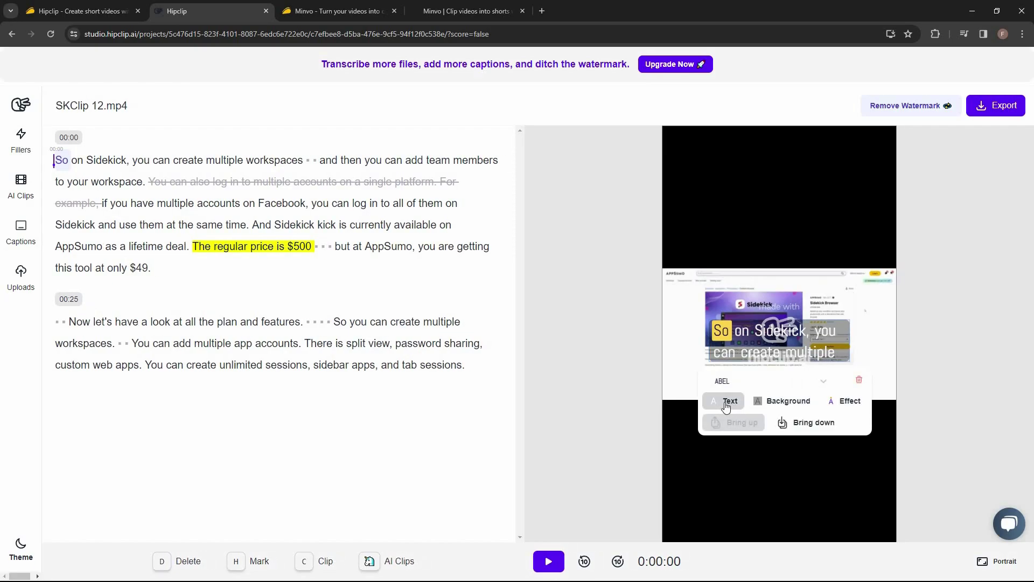
pyautogui.click(727, 407)
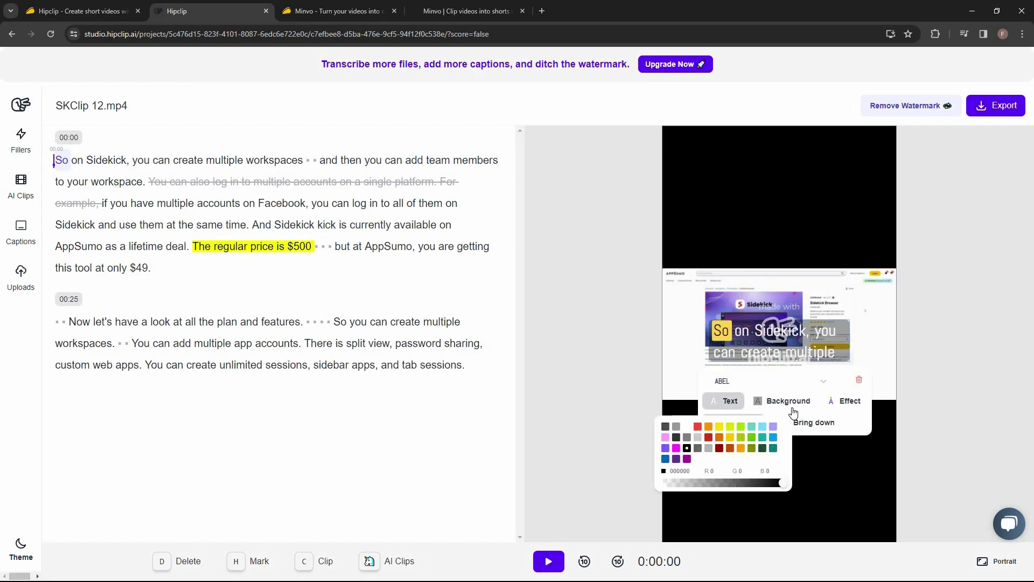
pyautogui.click(843, 409)
pyautogui.click(742, 438)
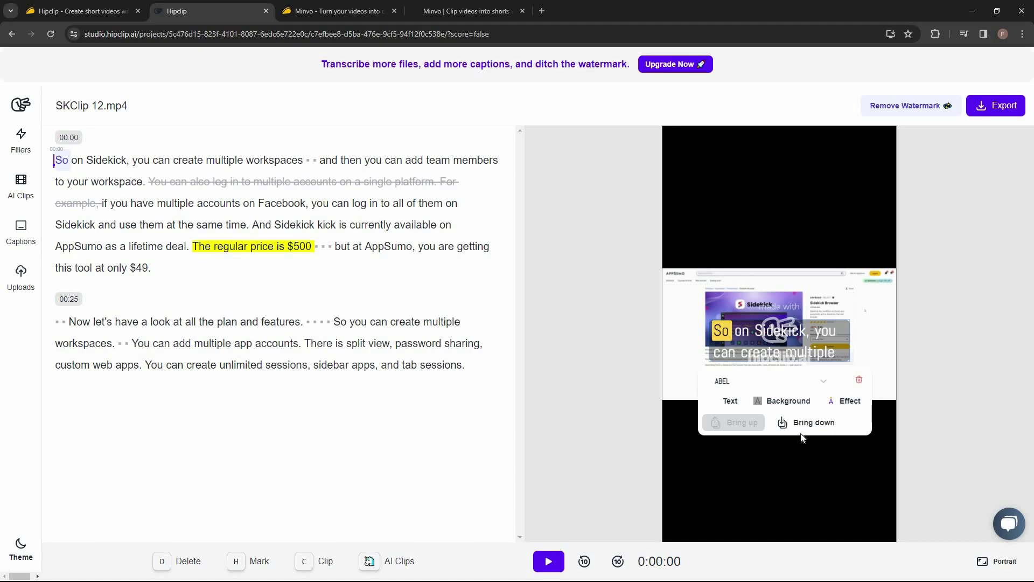
pyautogui.click(775, 331)
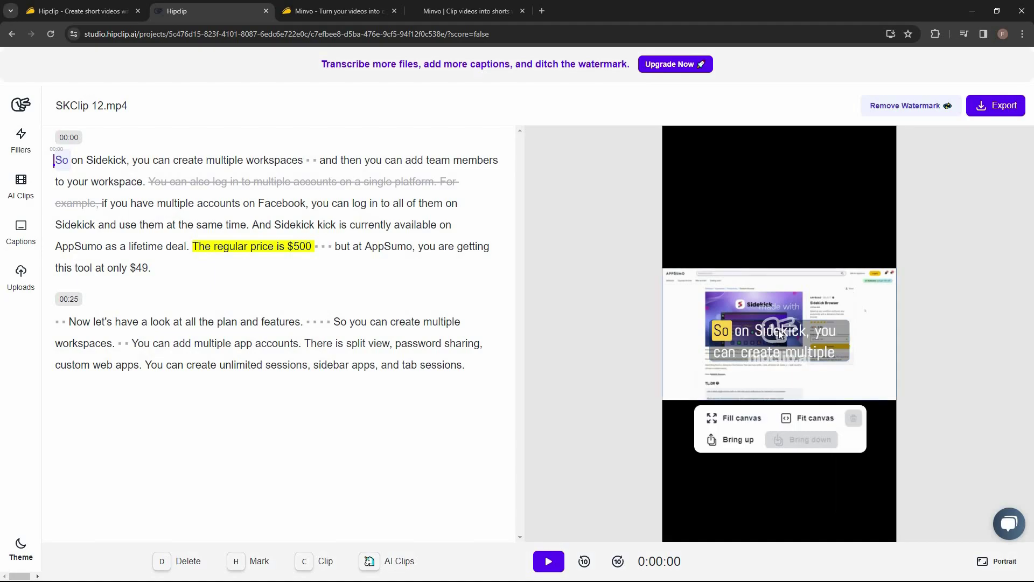
pyautogui.moveTo(735, 354); pyautogui.dragTo(739, 386)
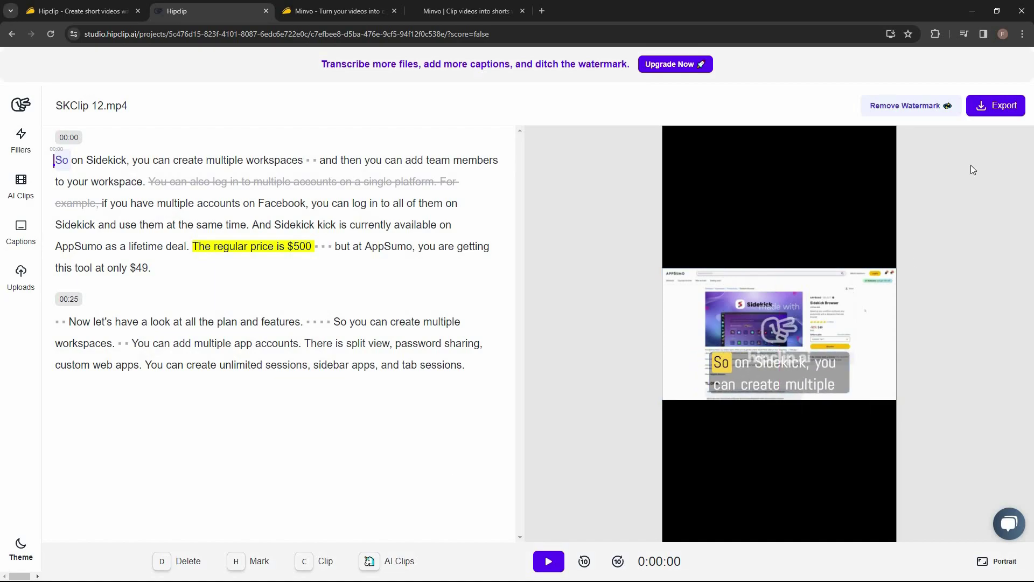
# Show Hipclip's export options for video, audio and text, and compare them with the Minvo editor.
pyautogui.click(996, 111)
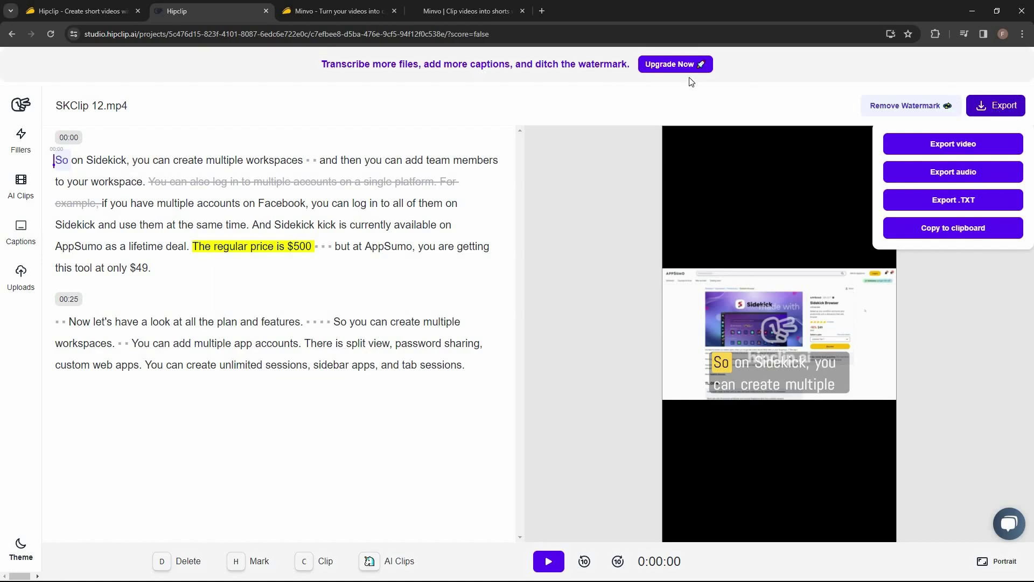
pyautogui.click(501, 14)
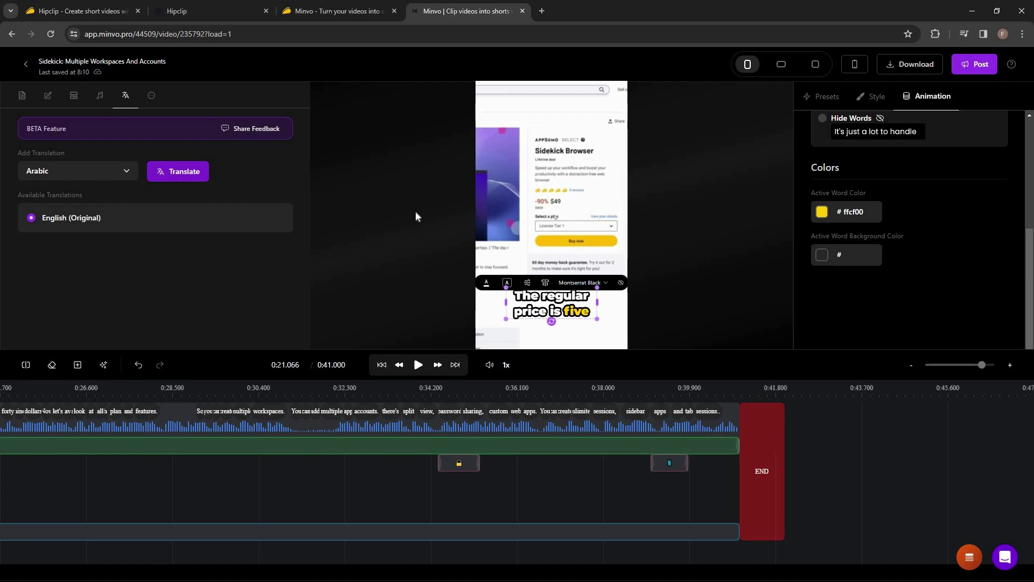
pyautogui.click(215, 11)
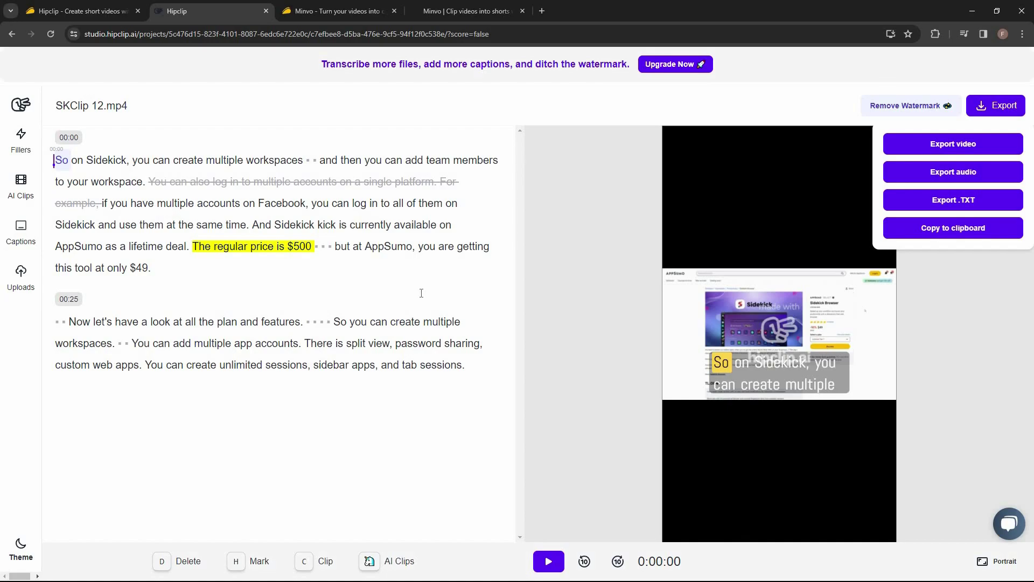
pyautogui.hotkey('ctrl', '4')
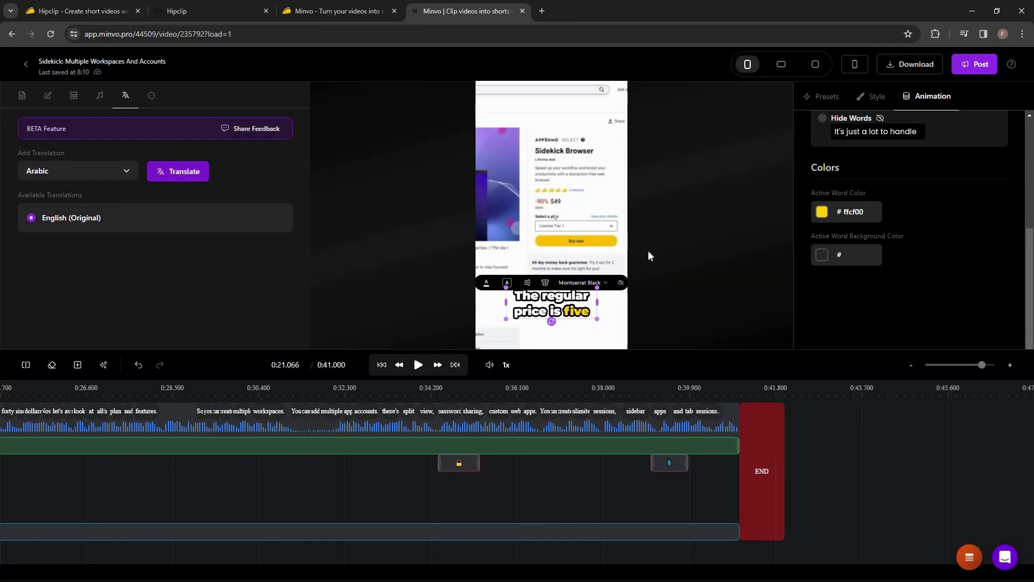
# Examine the social networks Minvo can post to, compare with Hipclip's export options, and close the posting window.
pyautogui.click(980, 67)
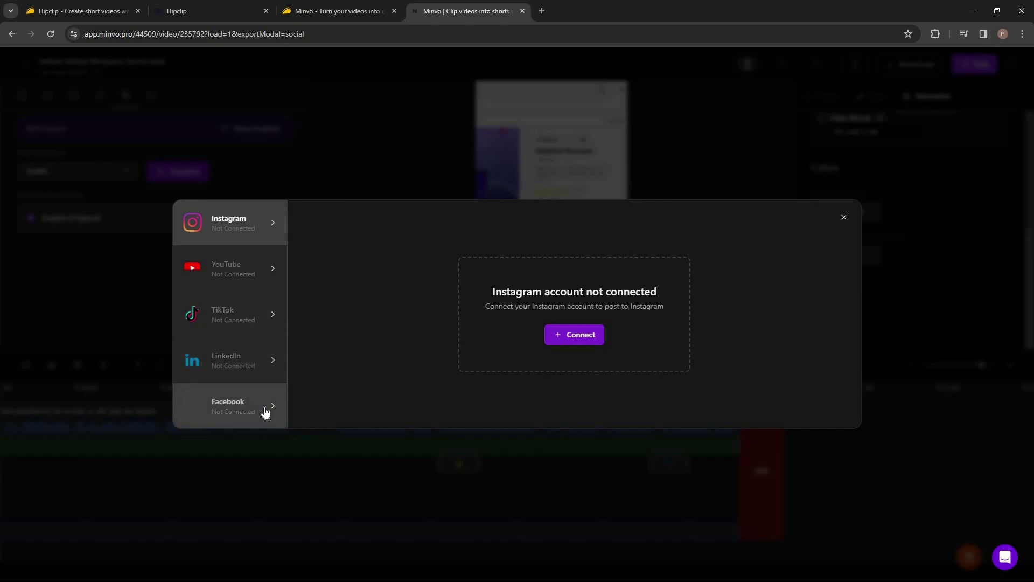
pyautogui.click(844, 220)
pyautogui.click(217, 10)
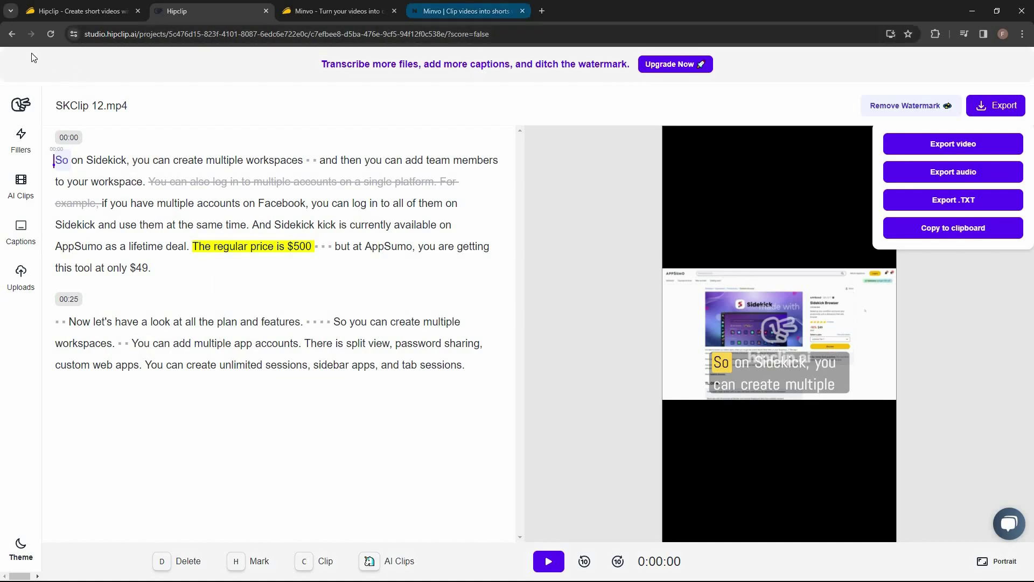
pyautogui.click(466, 11)
pyautogui.click(12, 35)
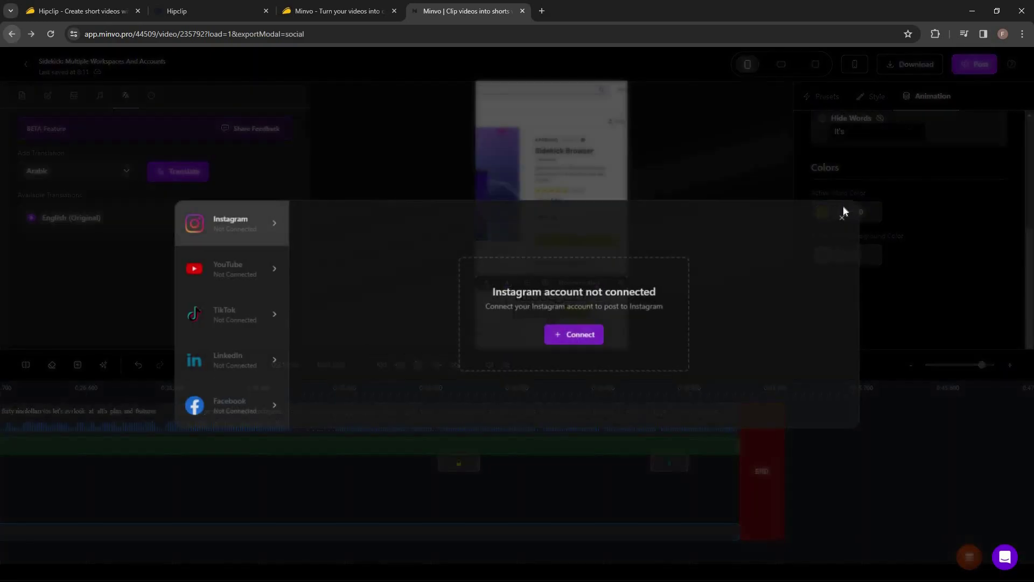
pyautogui.click(843, 217)
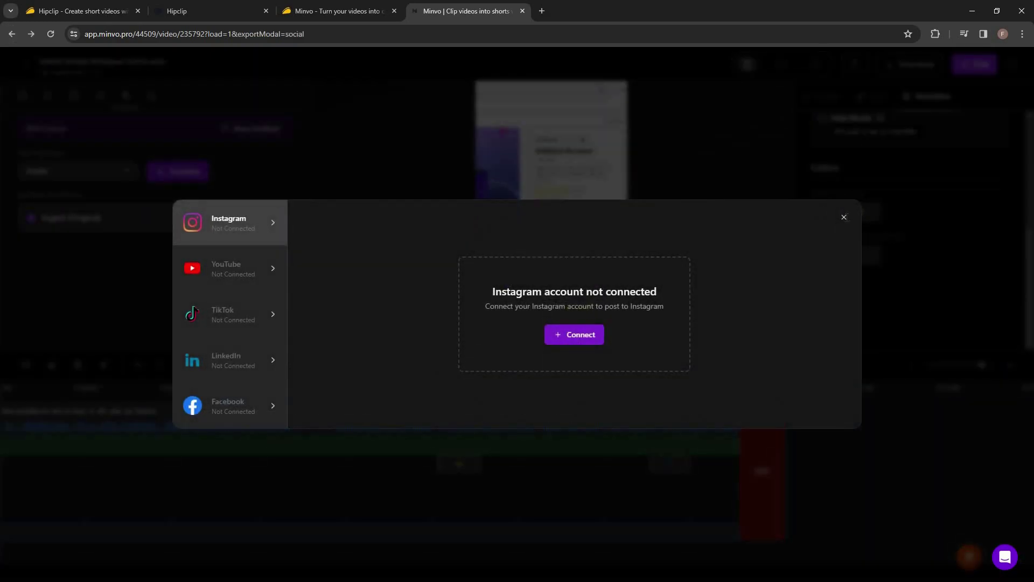
# Look through the Shownotes, Promote, Find and Refine prompt suggestions in Minvo's AI writing assistant.
pyautogui.click(447, 302)
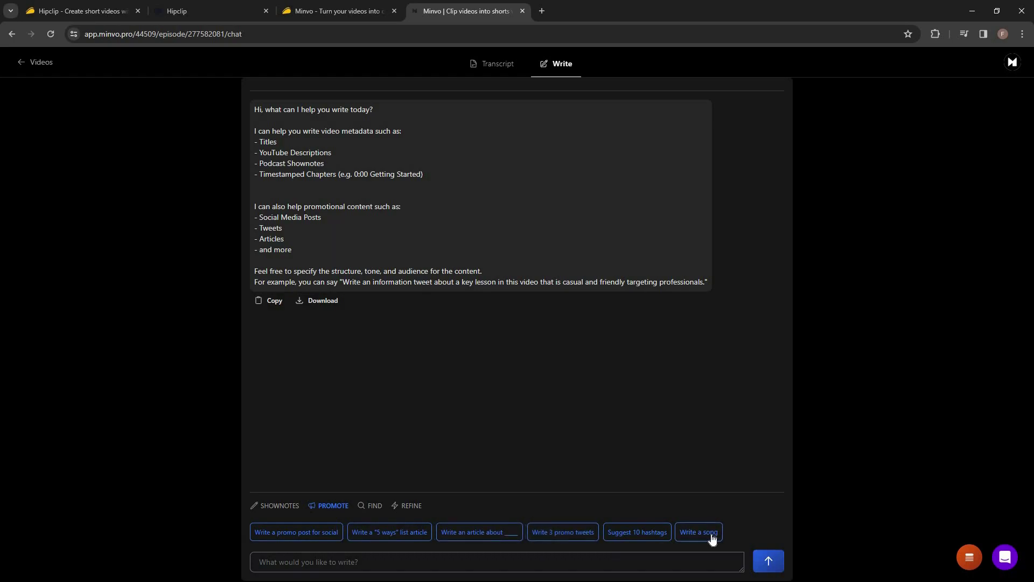
pyautogui.click(278, 505)
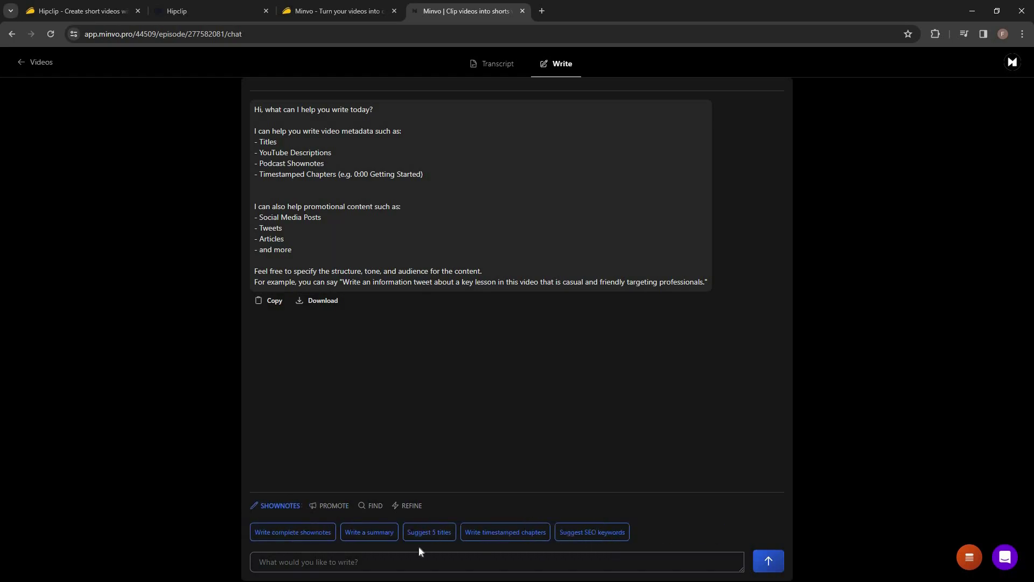
pyautogui.click(382, 505)
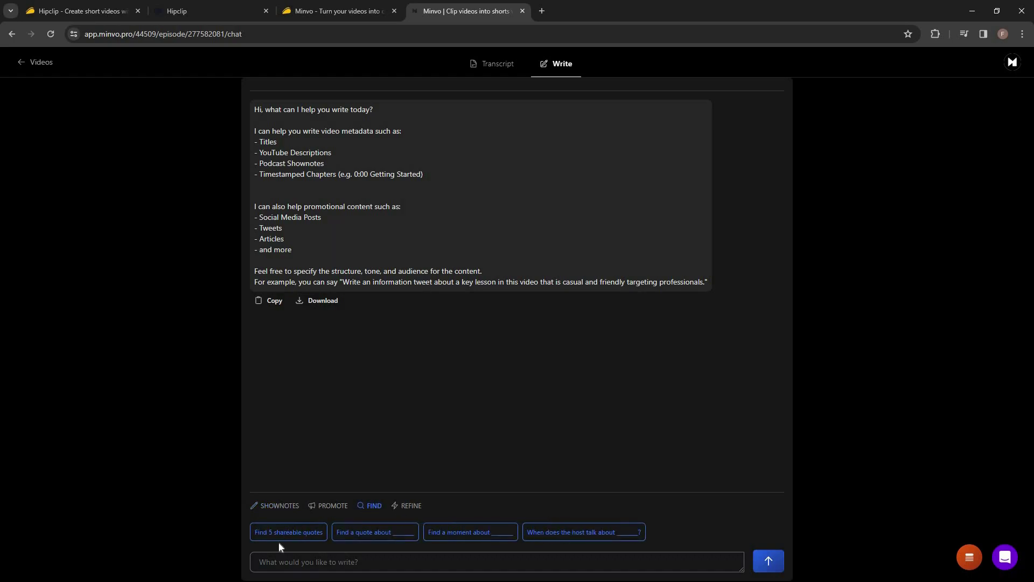
pyautogui.click(411, 506)
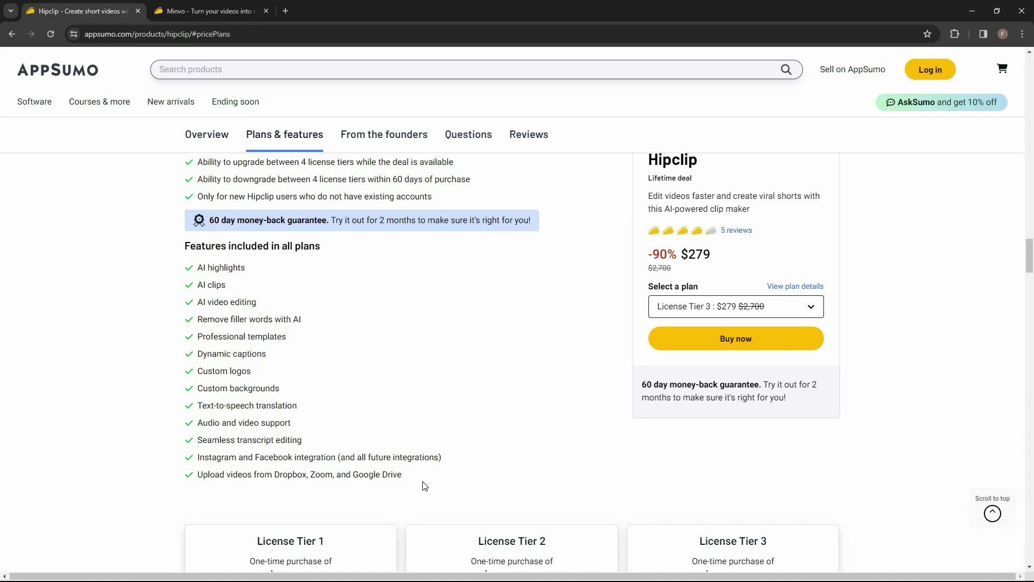
# Review the license tiers on Hipclip's AppSumo page and select License Tier 4 in the third plan card.
pyautogui.middleClick(520, 437)
pyautogui.scroll(-5, 648, 412)
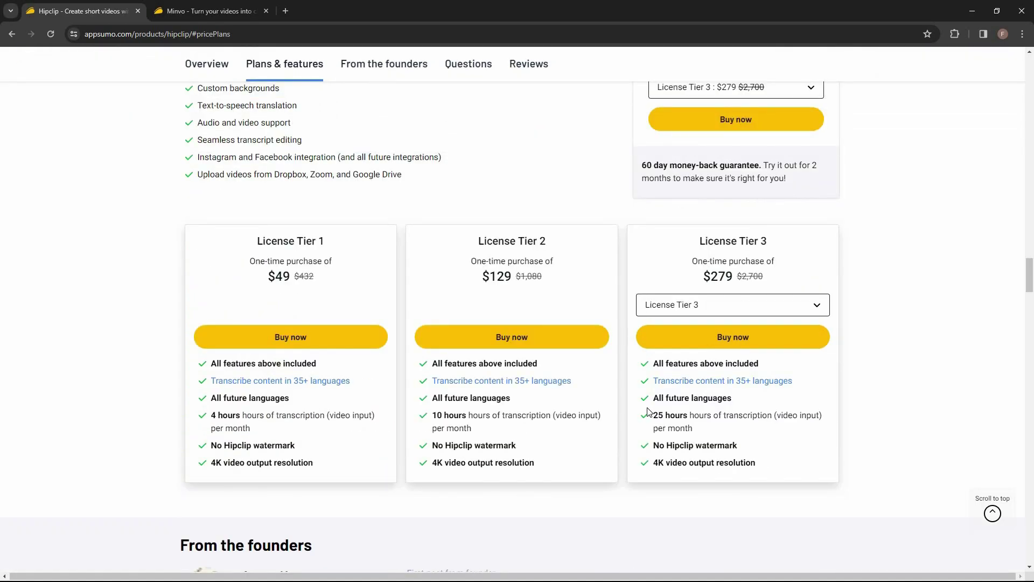
pyautogui.click(712, 305)
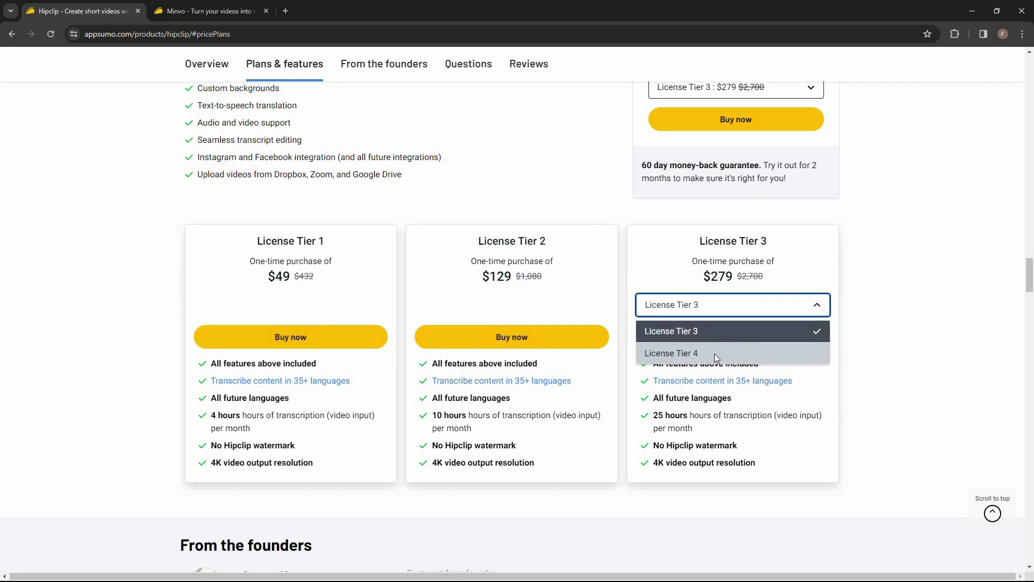
pyautogui.press('Return')
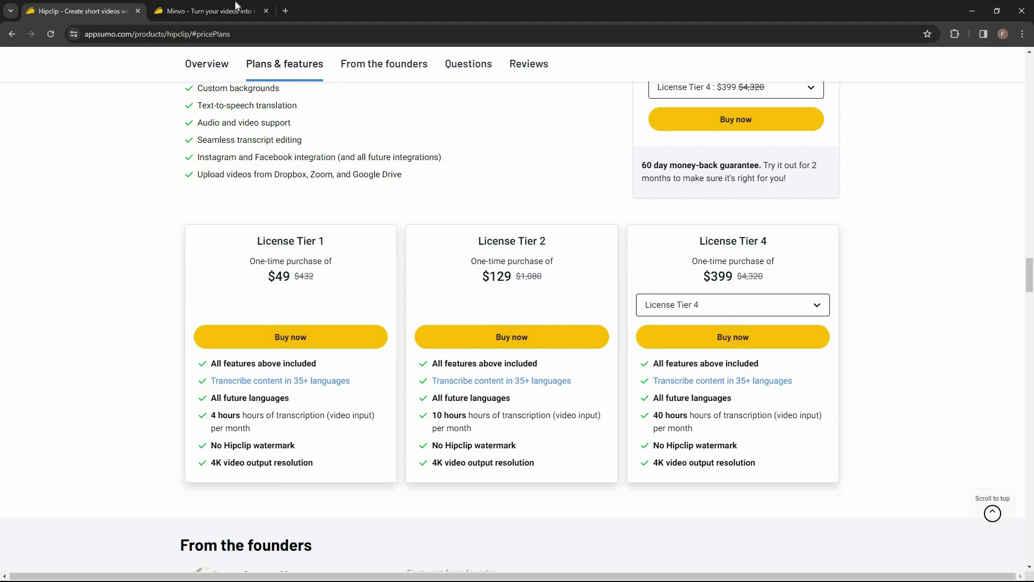
# Switch to Minvo's AppSumo page and review the features included in all plans.
pyautogui.click(235, 5)
pyautogui.scroll(4, 311, 428)
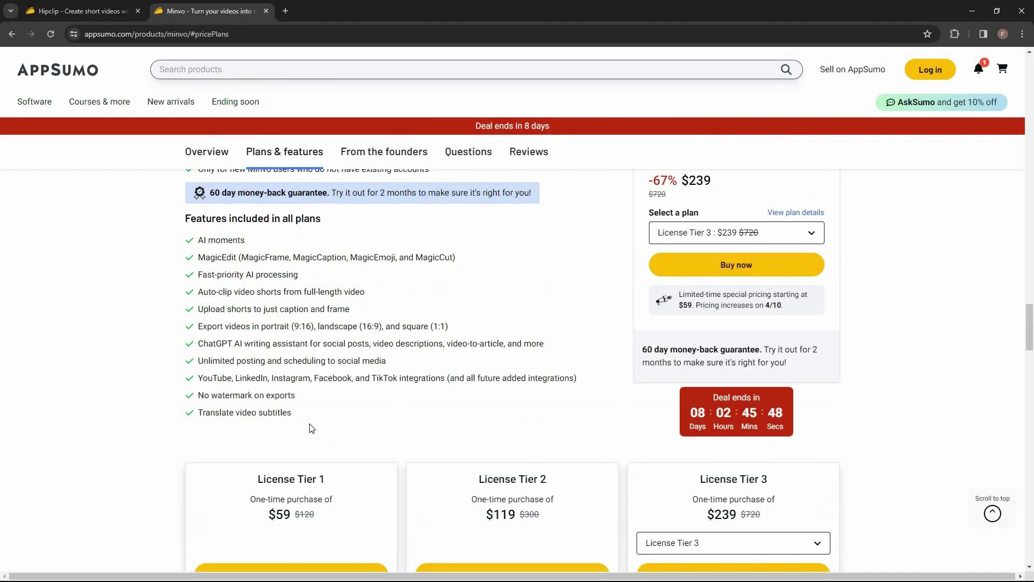
pyautogui.scroll(-1, 943, 336)
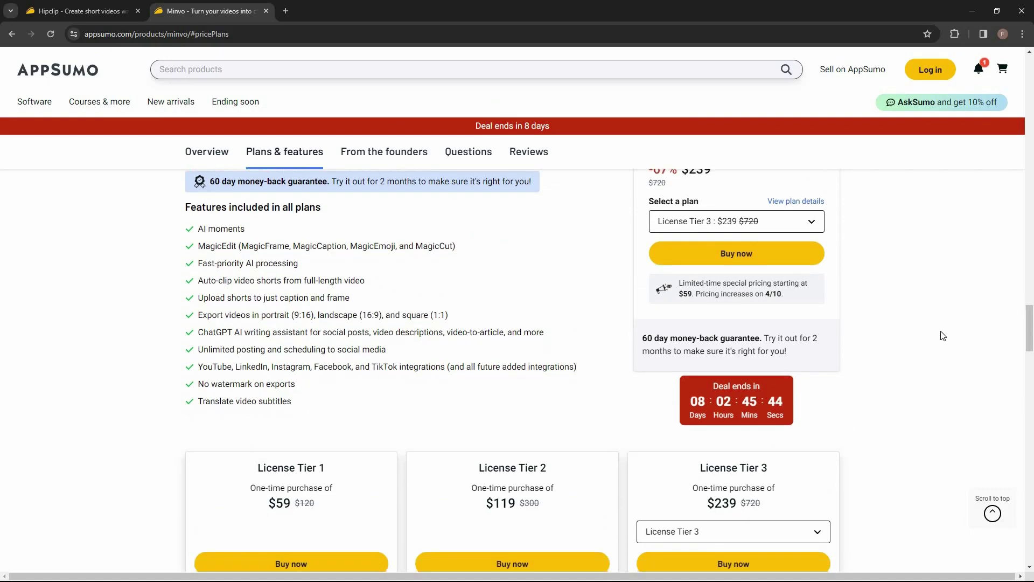
# Select License Tier 5 in the third Minvo plan card to review its price and limits.
pyautogui.scroll(-4, 943, 335)
pyautogui.click(765, 323)
pyautogui.press('Down')
pyautogui.press('Return')
pyautogui.press('Down')
pyautogui.press('Down')
pyautogui.press('Return')
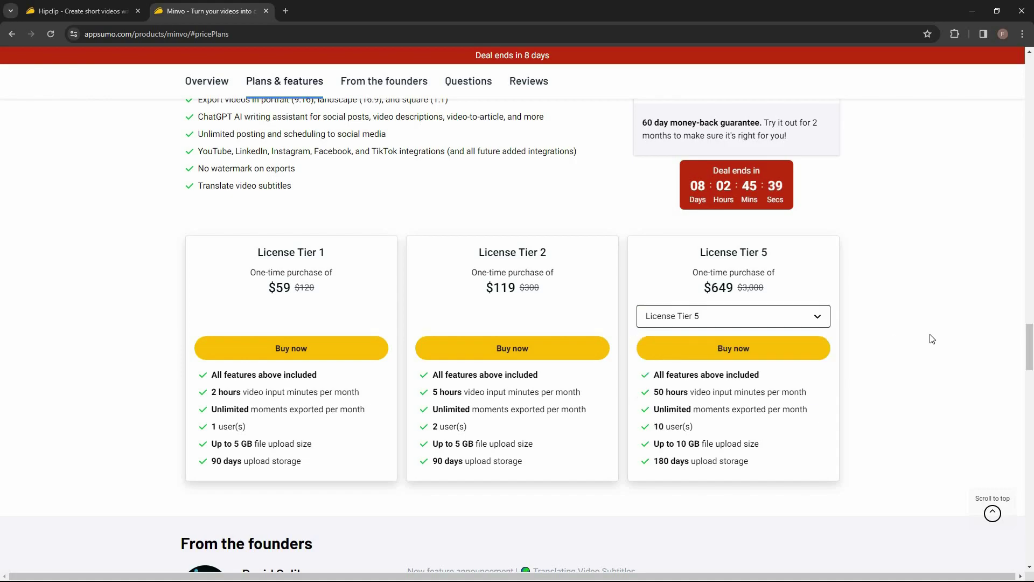